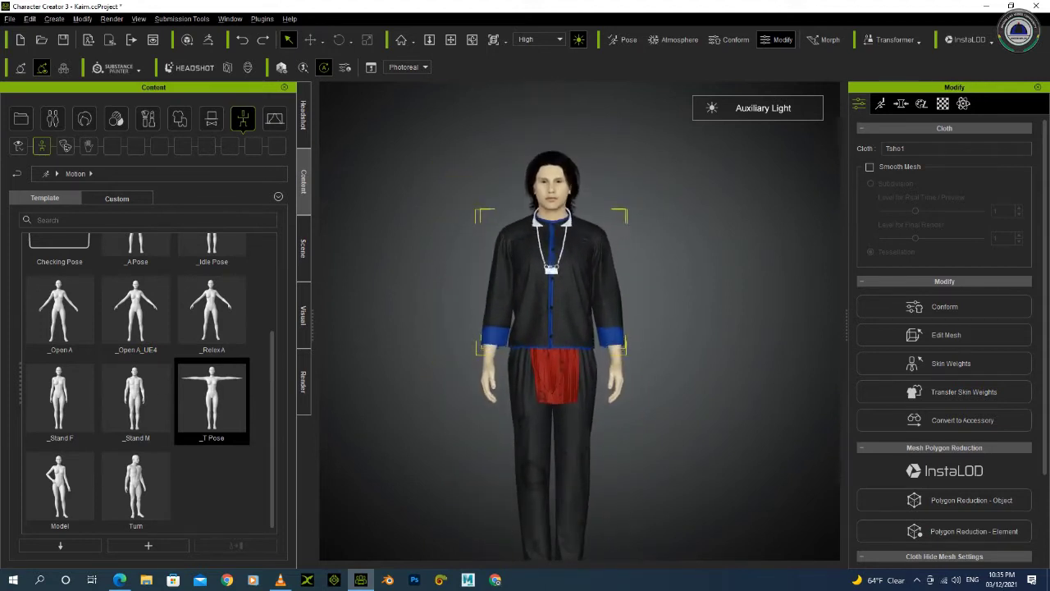
Import the Khib model from the VV folder onto the character as an accessory.
scroll(580, 321, up, 8)
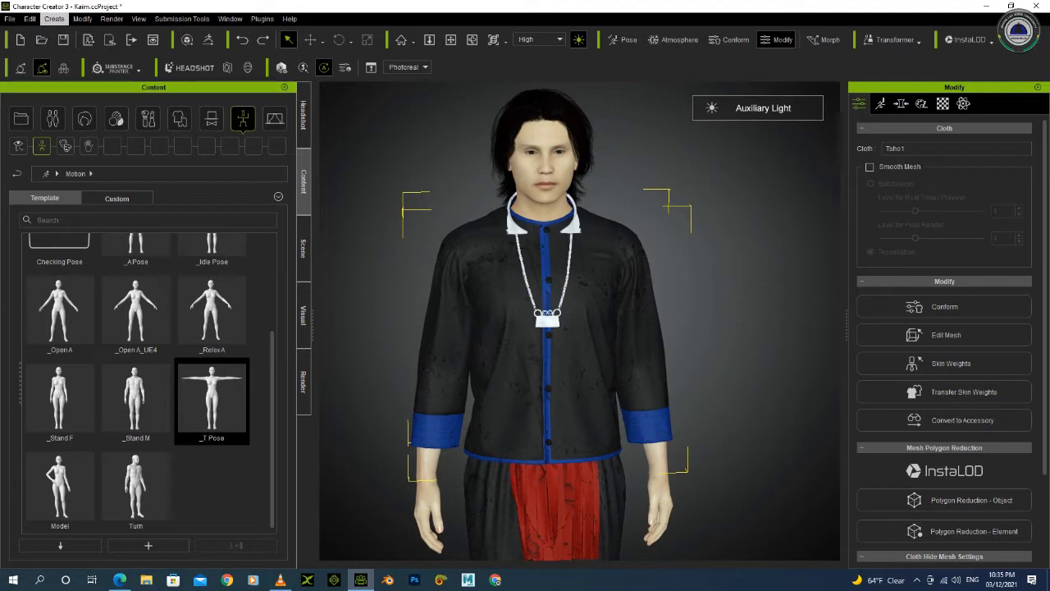
click(55, 18)
click(78, 79)
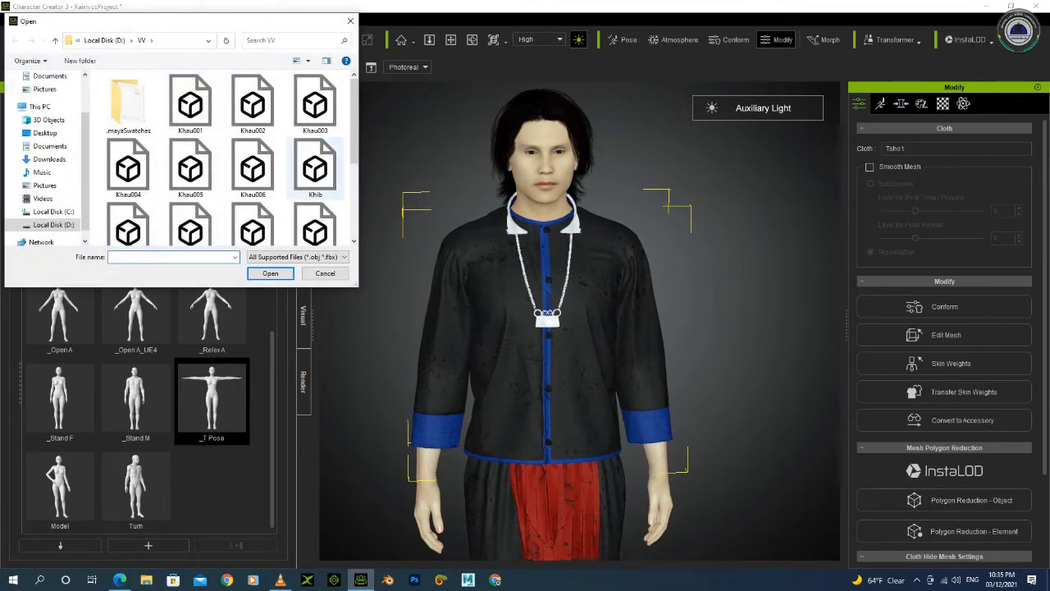
double_click(315, 169)
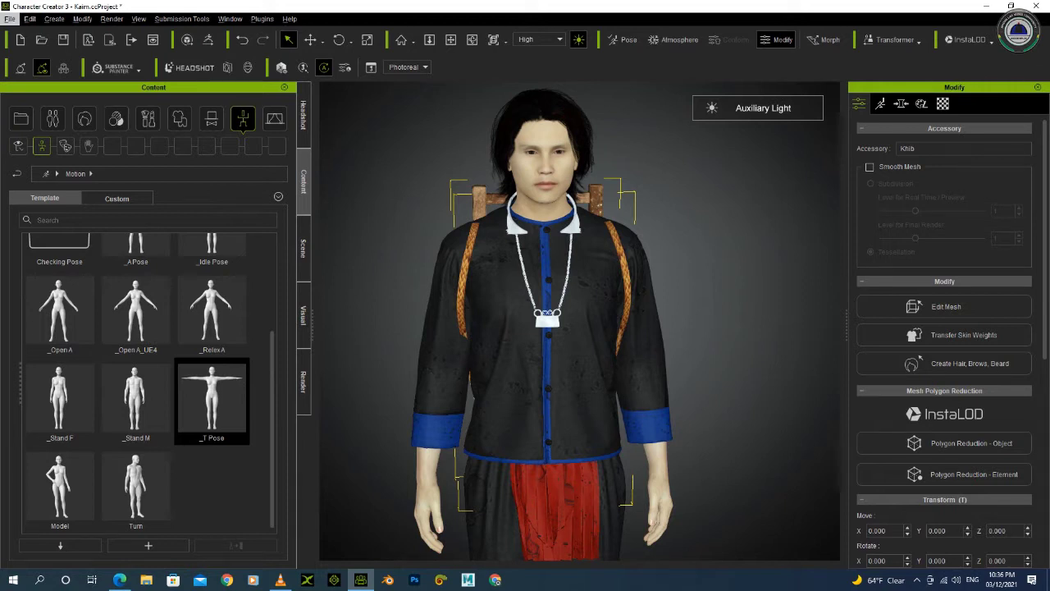
Select the Khib back carrier, set its pivot to Middle and activate the Move tool.
mouse_move(580, 320)
middle_down()
mouse_move(521, 319)
mouse_move(573, 320)
middle_up()
key(Escape)
right_drag(580, 320, 418, 320)
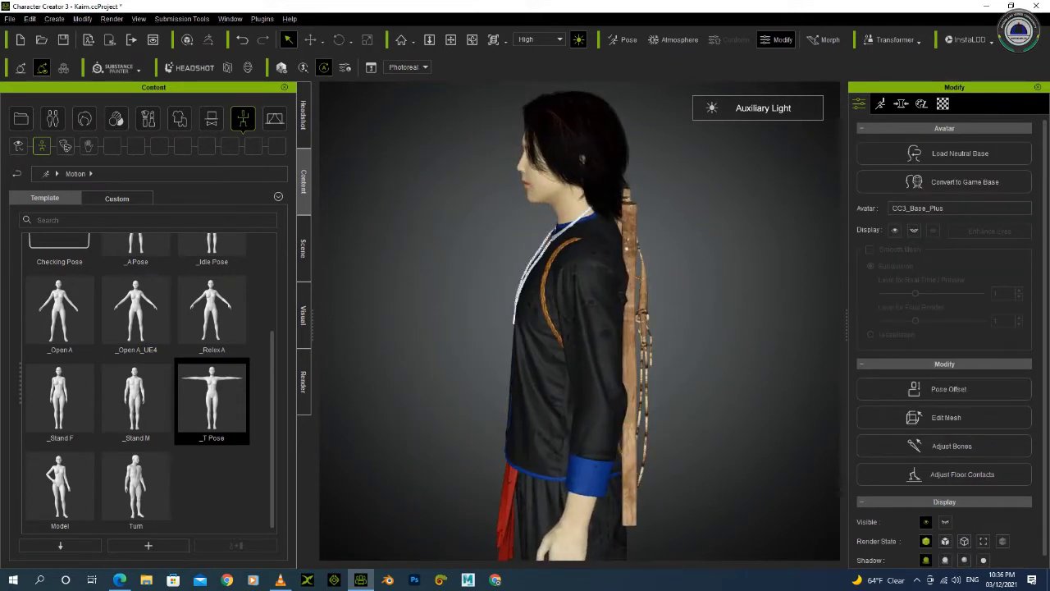
click(630, 328)
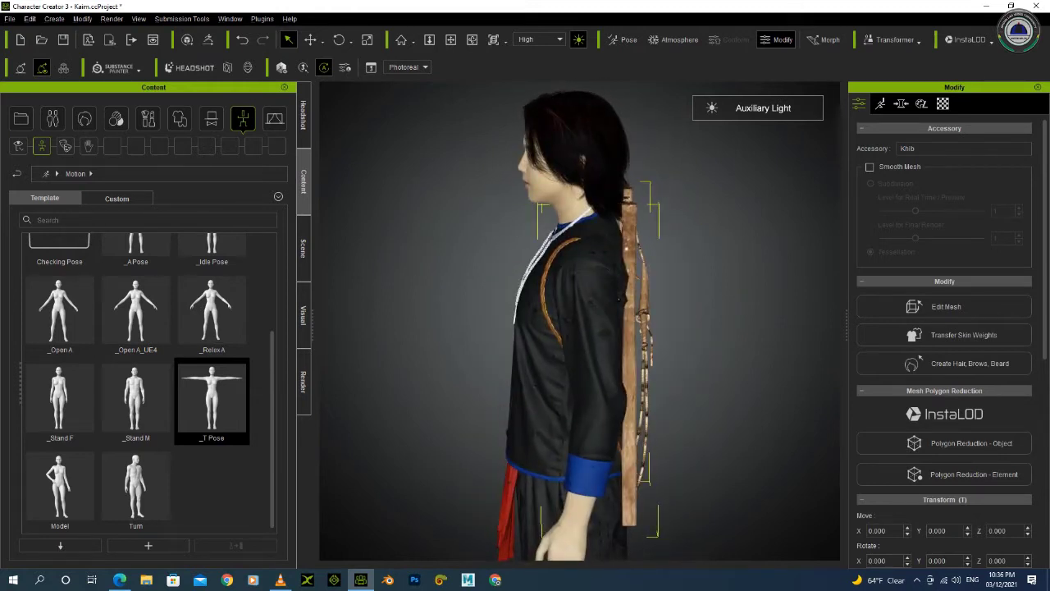
scroll(919, 357, down, 5)
key(w)
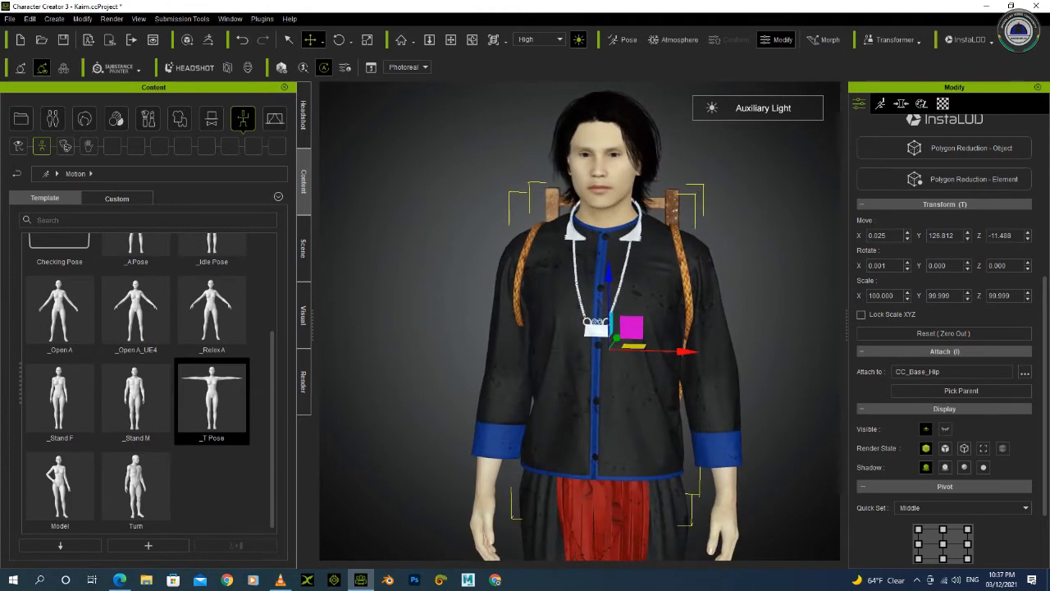
Reselect the back carrier and open its mesh for editing in Vertex mode.
click(599, 165)
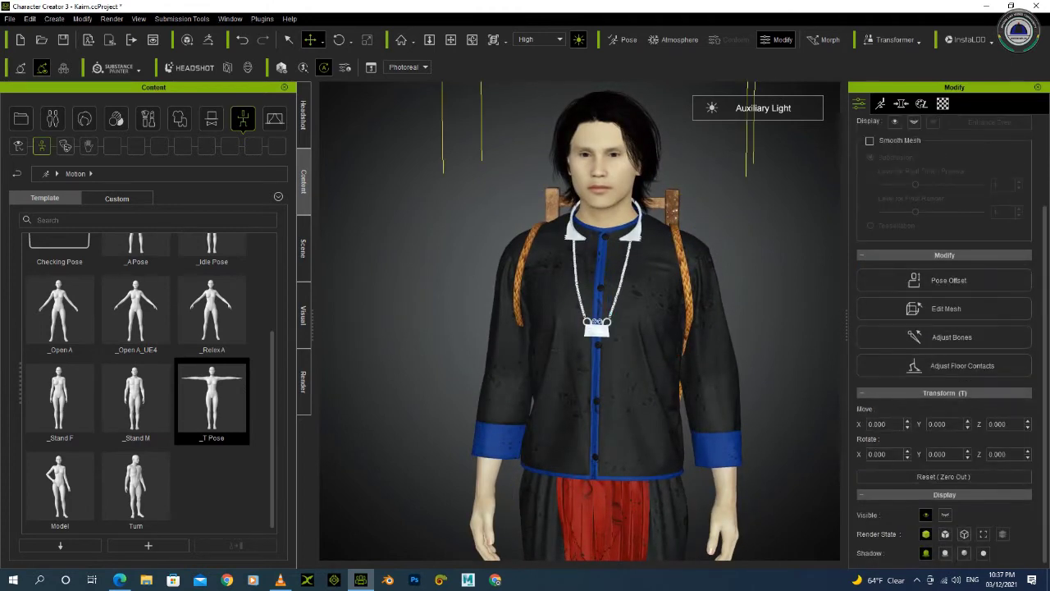
click(672, 205)
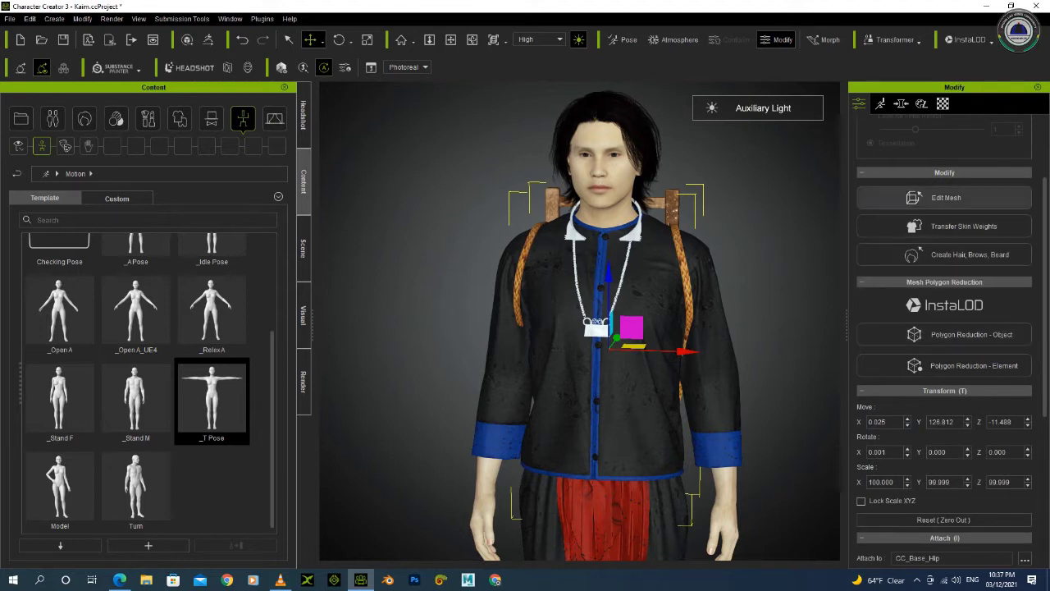
click(945, 198)
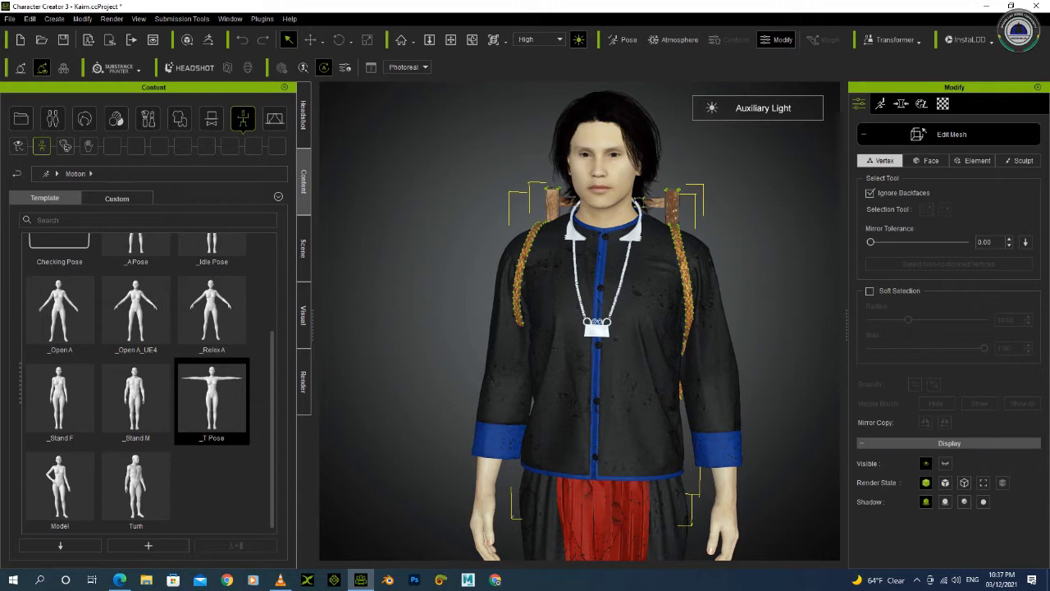
scroll(715, 356, up, 3)
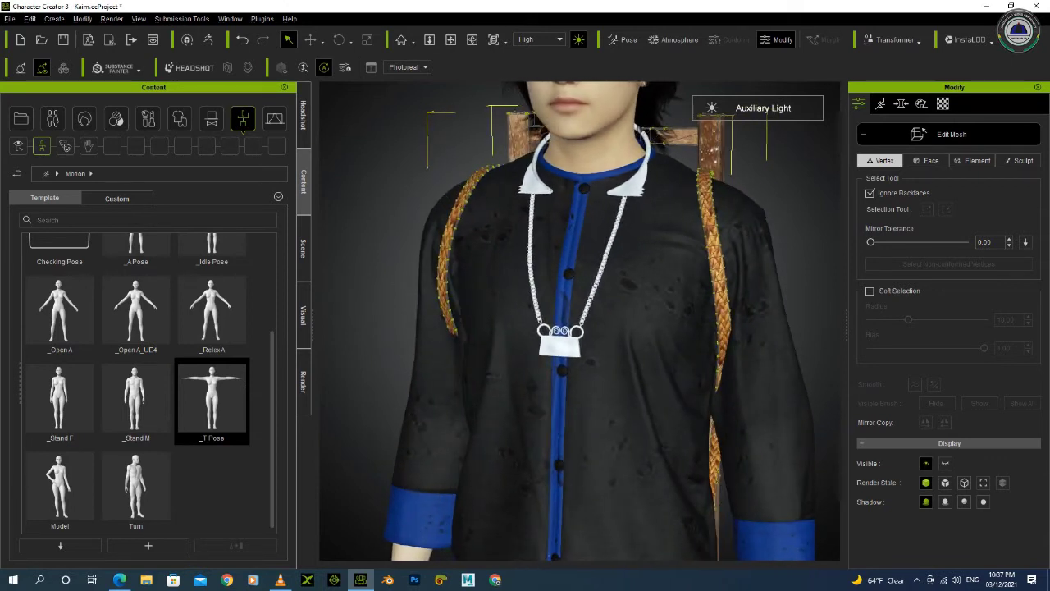
click(973, 160)
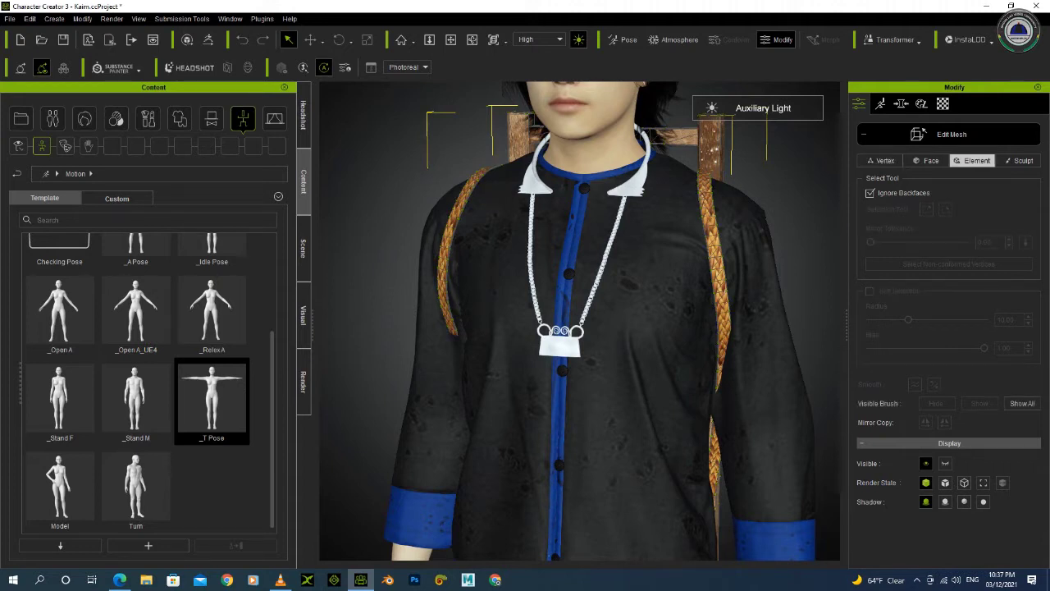
click(926, 160)
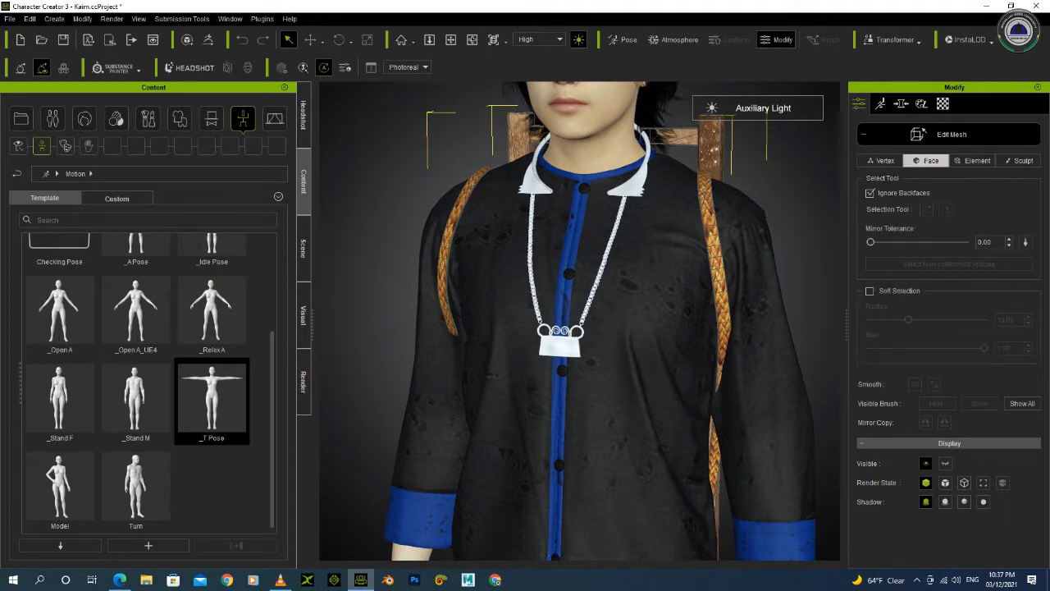
click(879, 160)
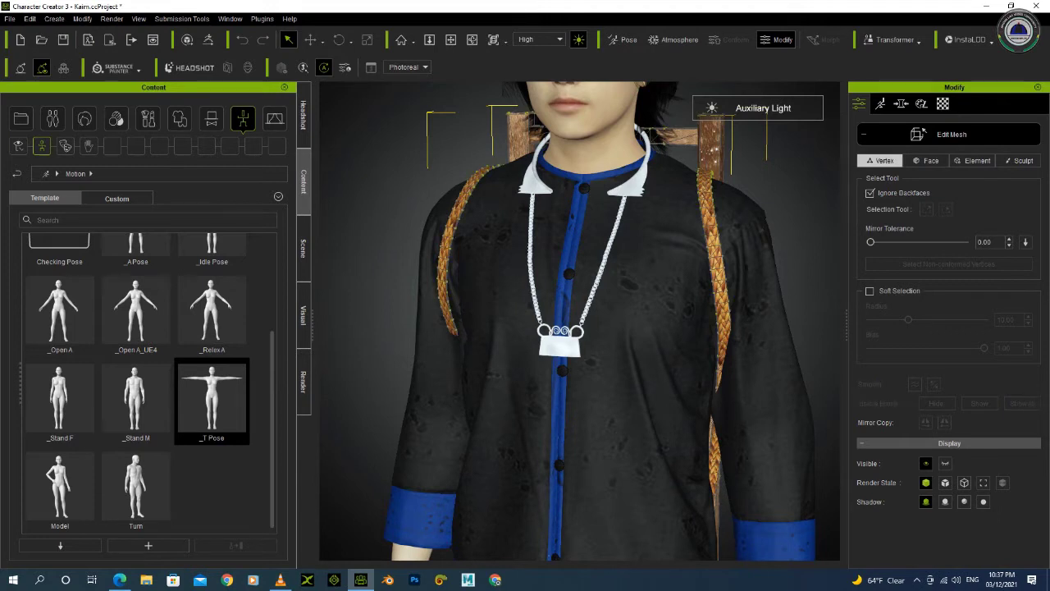
Select the front vertices of the strap on the character's left shoulder and shift them slightly inward along X.
drag(700, 243, 737, 402)
key(w)
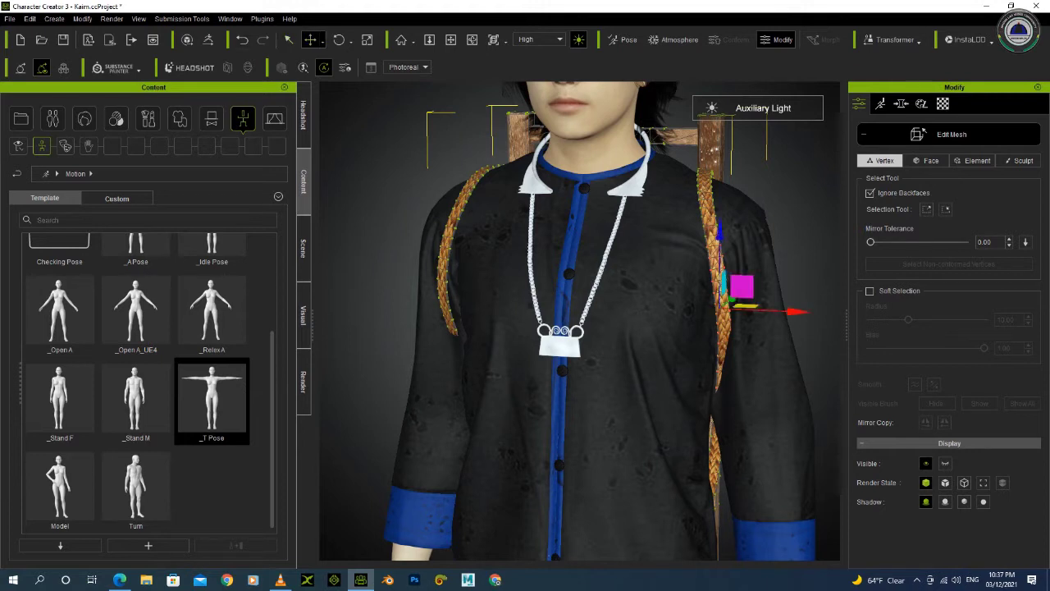
drag(798, 312, 794, 311)
right_drag(794, 312, 583, 312)
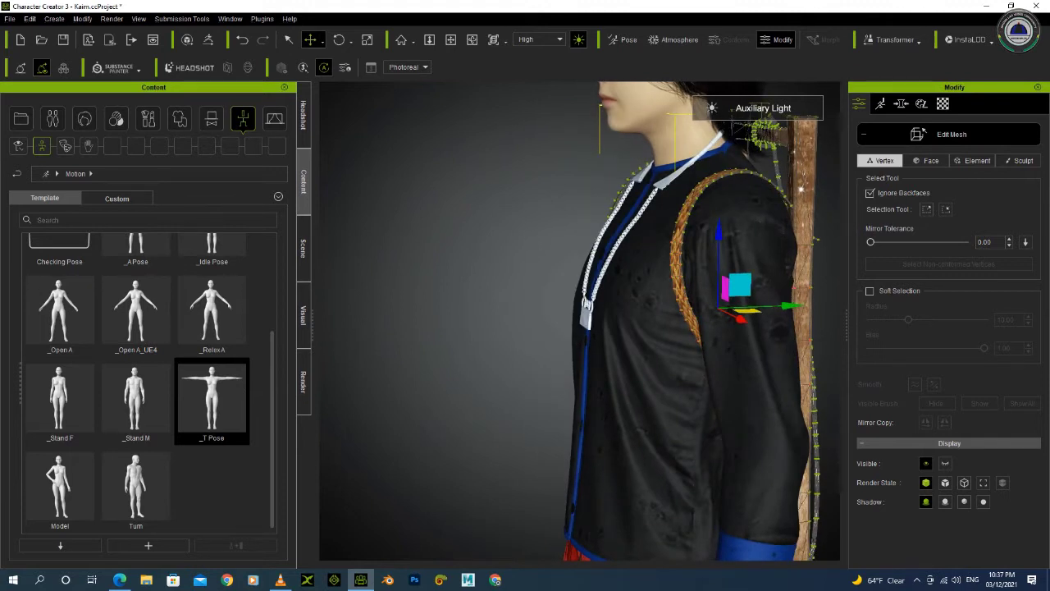
Try to nudge the reselected front strap vertices slightly along X, and undo the move.
drag(652, 238, 724, 387)
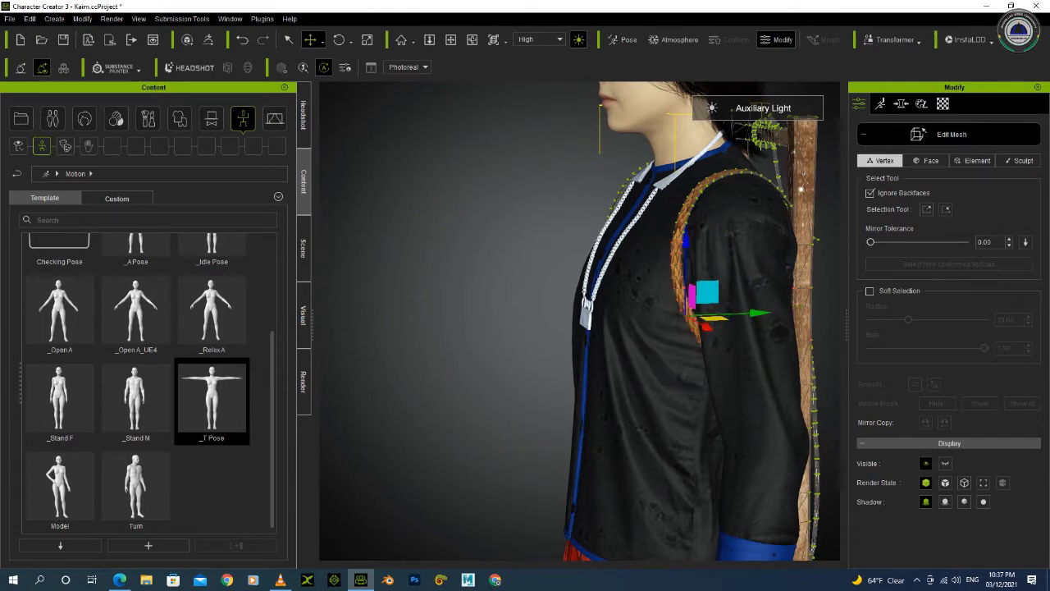
right_drag(724, 388, 860, 388)
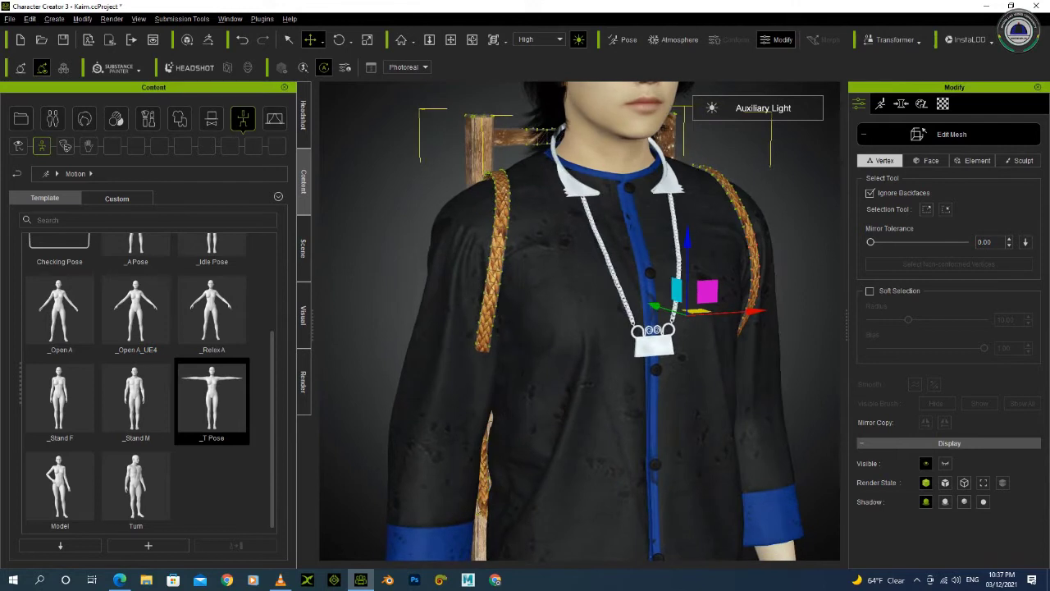
drag(774, 383, 702, 237)
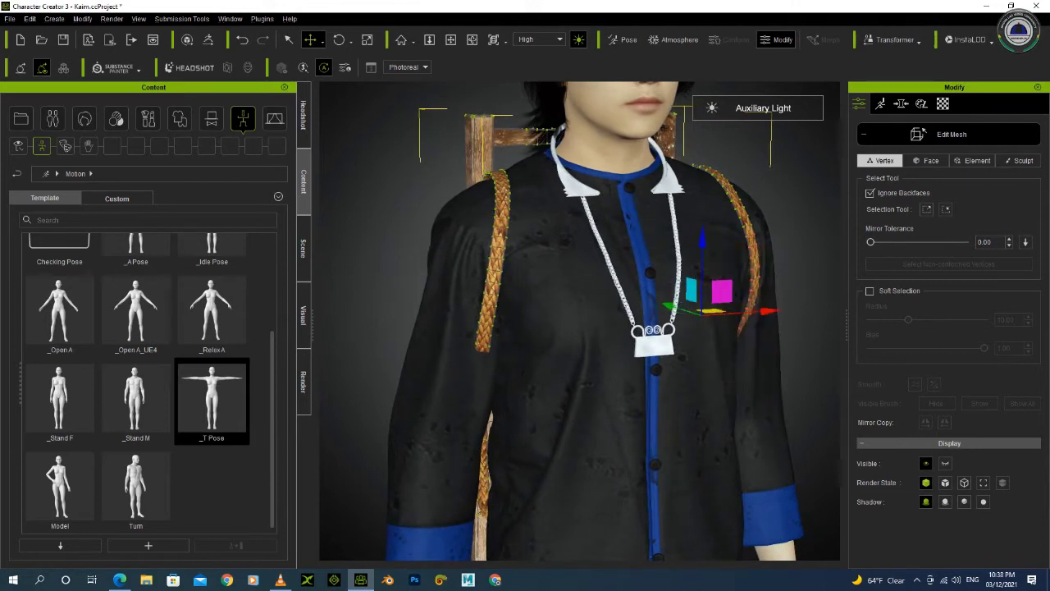
scroll(580, 320, up, 2)
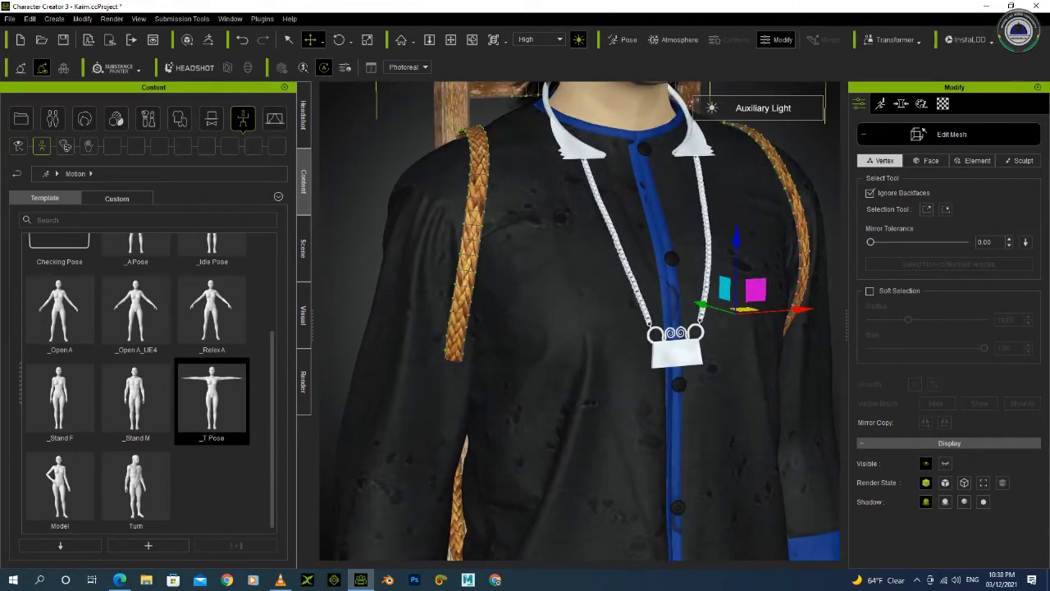
drag(799, 309, 794, 310)
right_drag(794, 311, 688, 315)
key(ctrl+z)
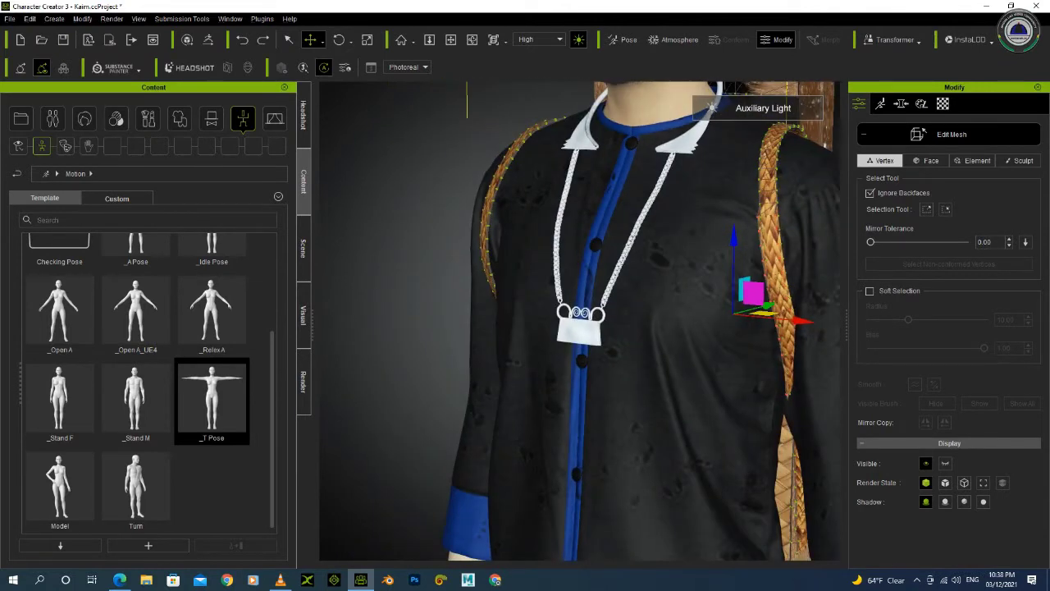
Clear the strap's vertex selection and exit mesh editing on the back carrier.
right_drag(688, 315, 525, 316)
key(q)
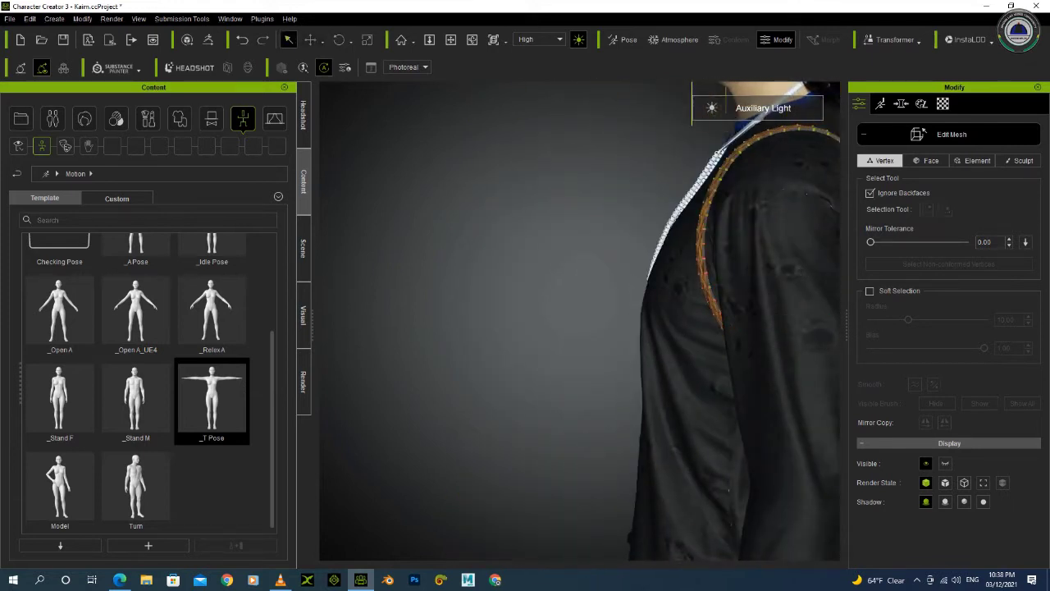
click(949, 134)
scroll(579, 321, down, 5)
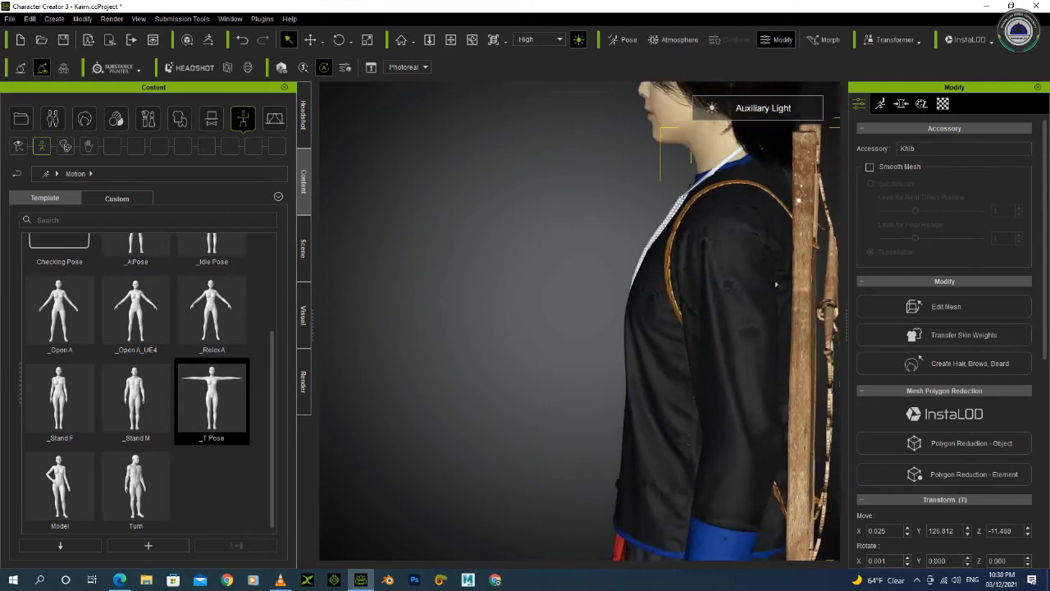
scroll(680, 323, down, 2)
right_drag(558, 320, 722, 320)
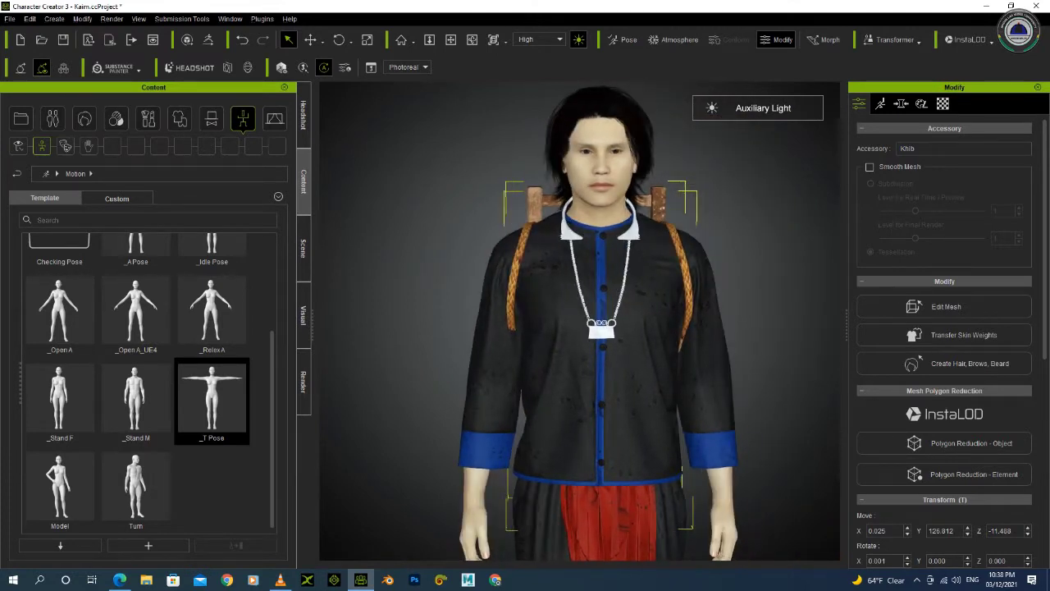
Move the whole back carrier slightly sideways to an X position of about 0.25.
key(w)
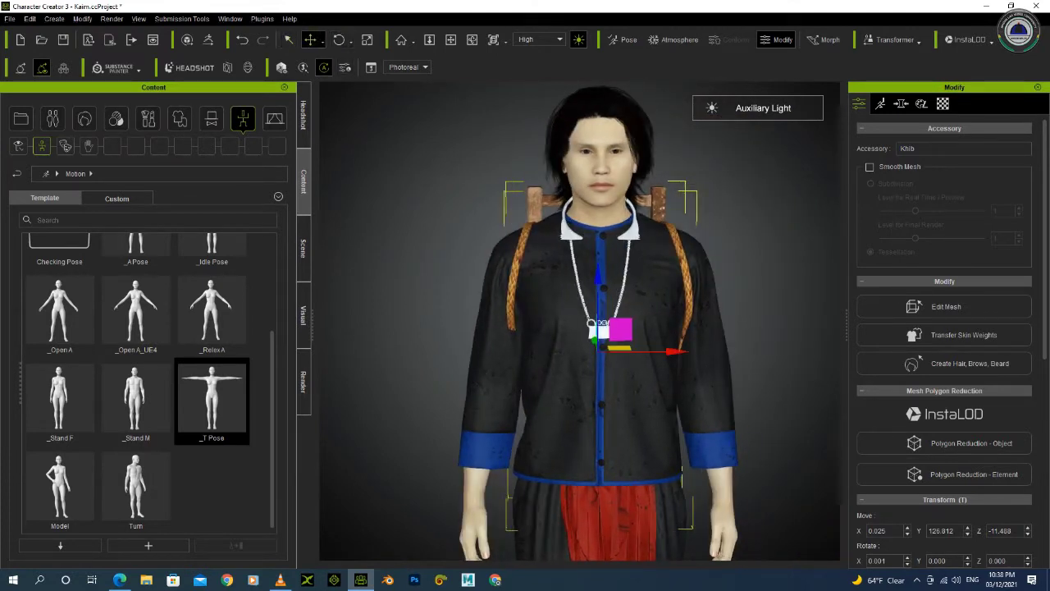
drag(673, 351, 674, 351)
mouse_move(675, 351)
right_down()
mouse_move(612, 353)
mouse_move(670, 352)
right_up()
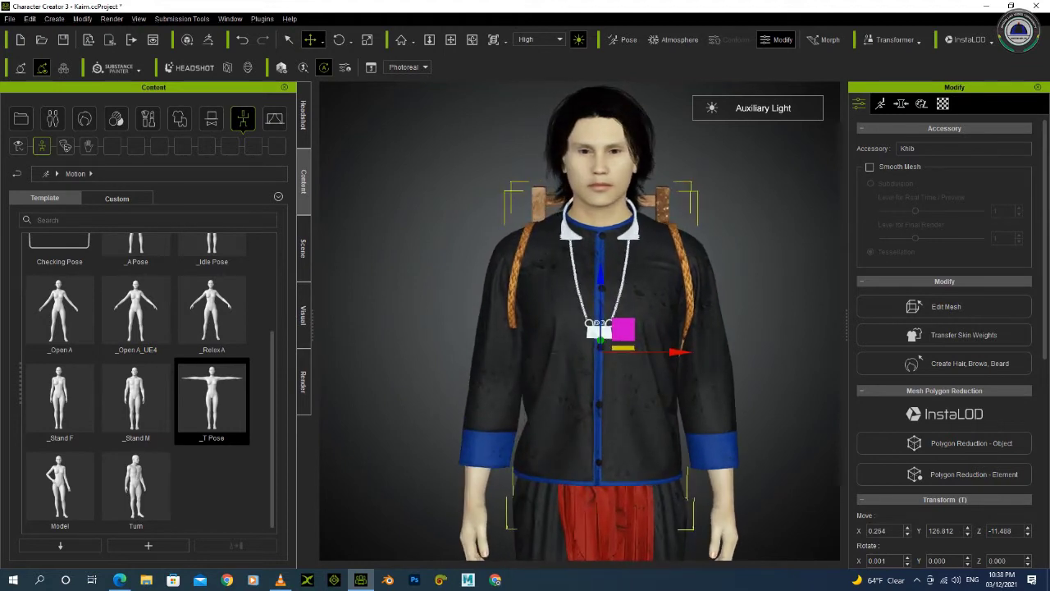
Scale the back carrier slightly narrower across its width and raise it to a Y position of 126.928.
key(r)
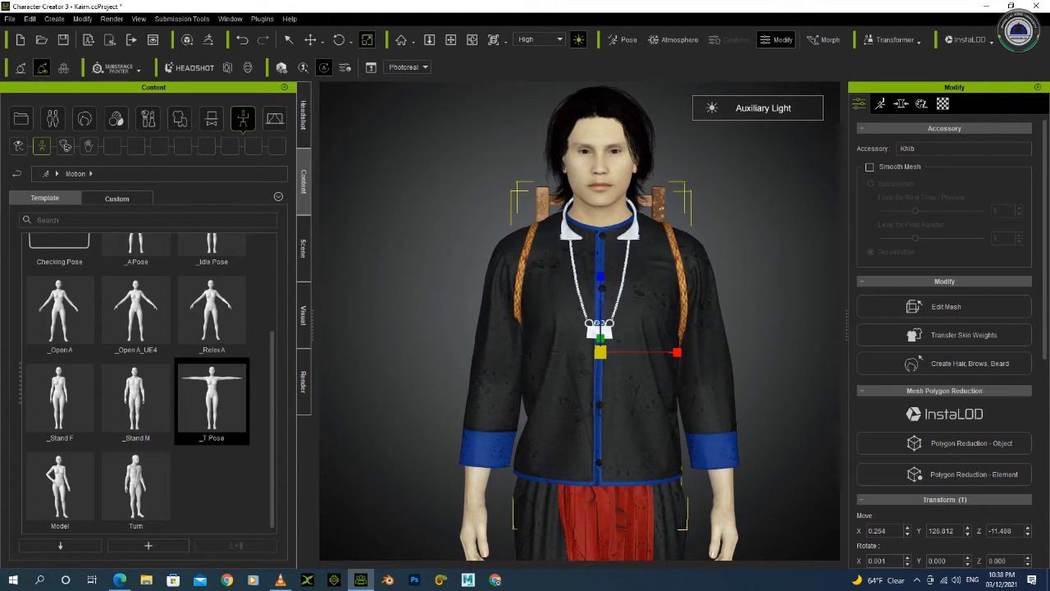
right_drag(723, 297, 337, 296)
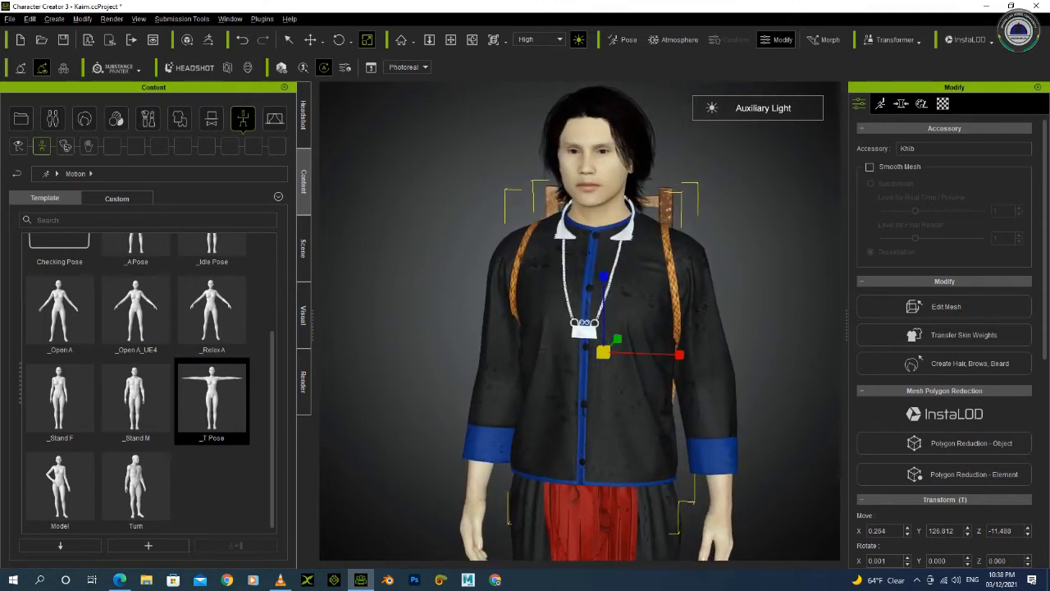
right_drag(579, 296, 411, 296)
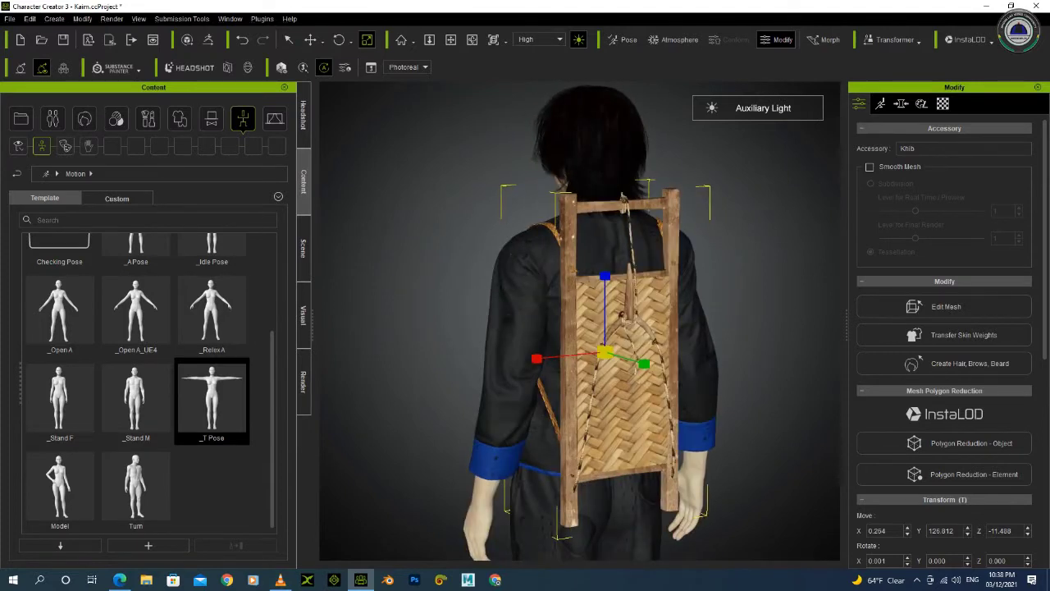
key(w)
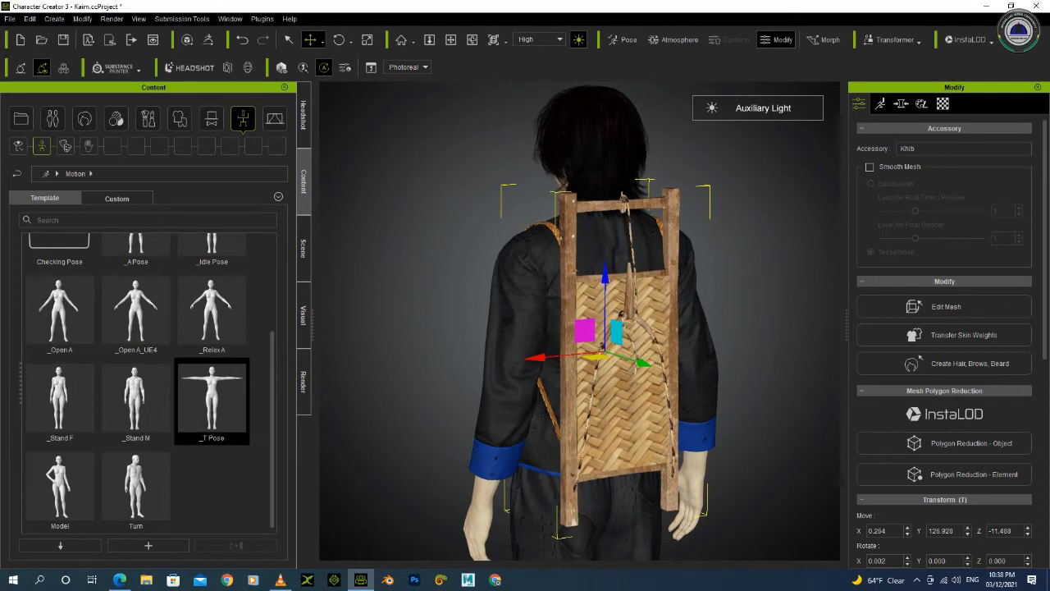
key(Escape)
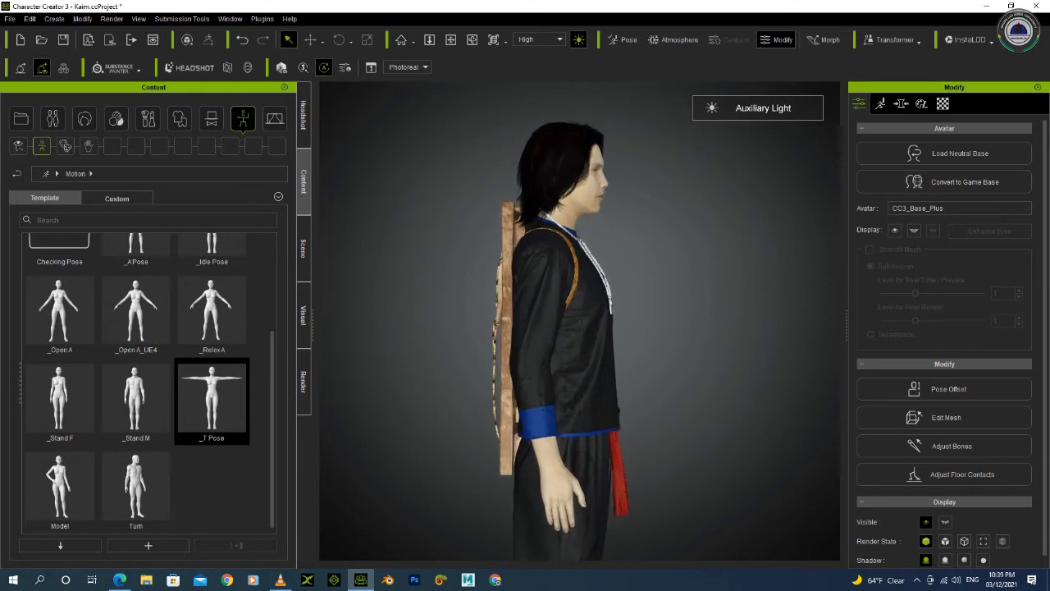
Transfer skin weights to the back carrier using the Other template preset.
click(506, 336)
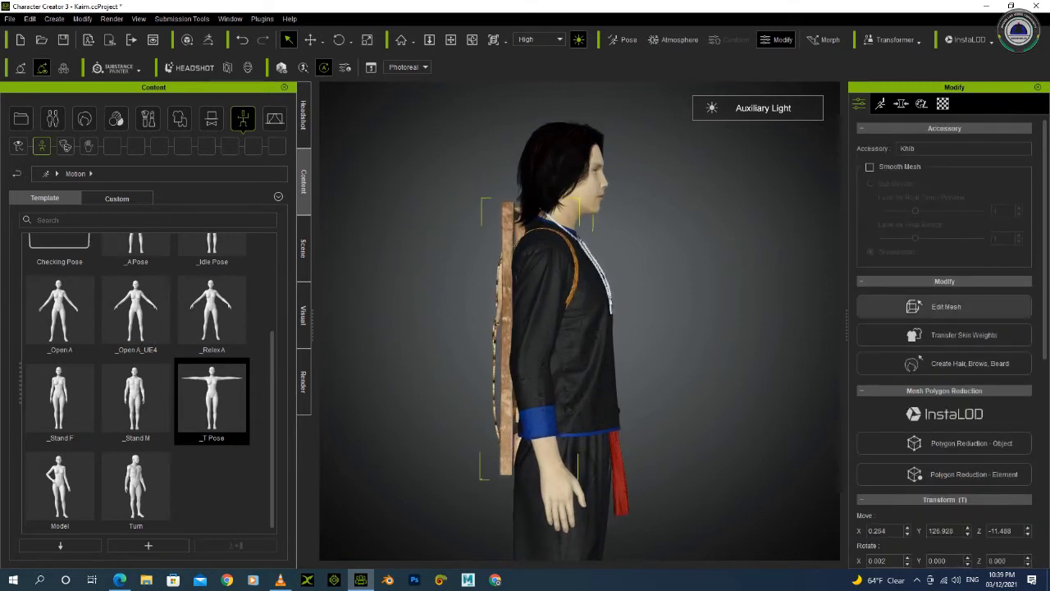
click(964, 335)
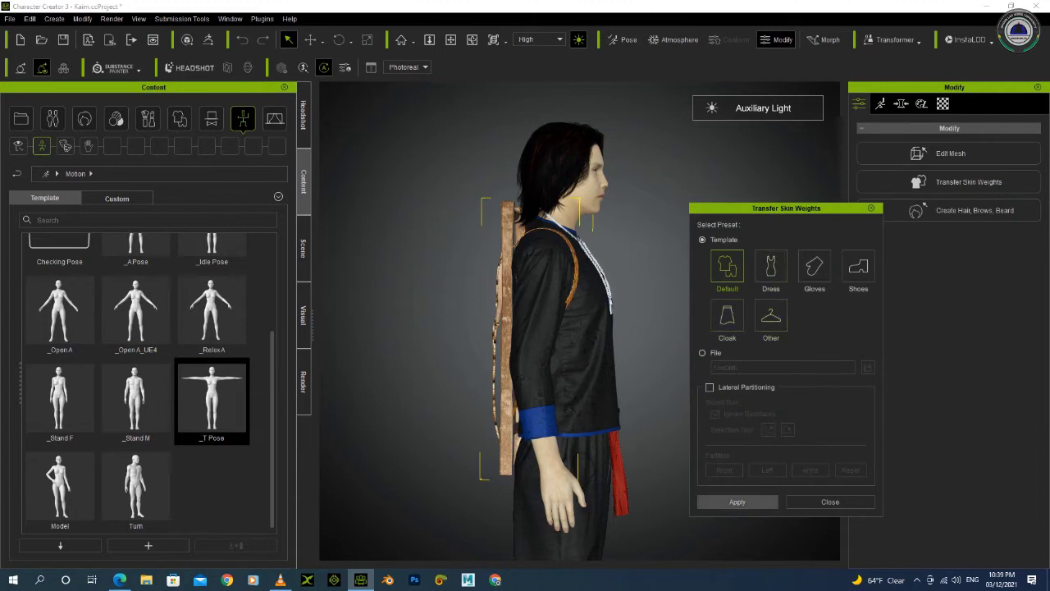
click(772, 316)
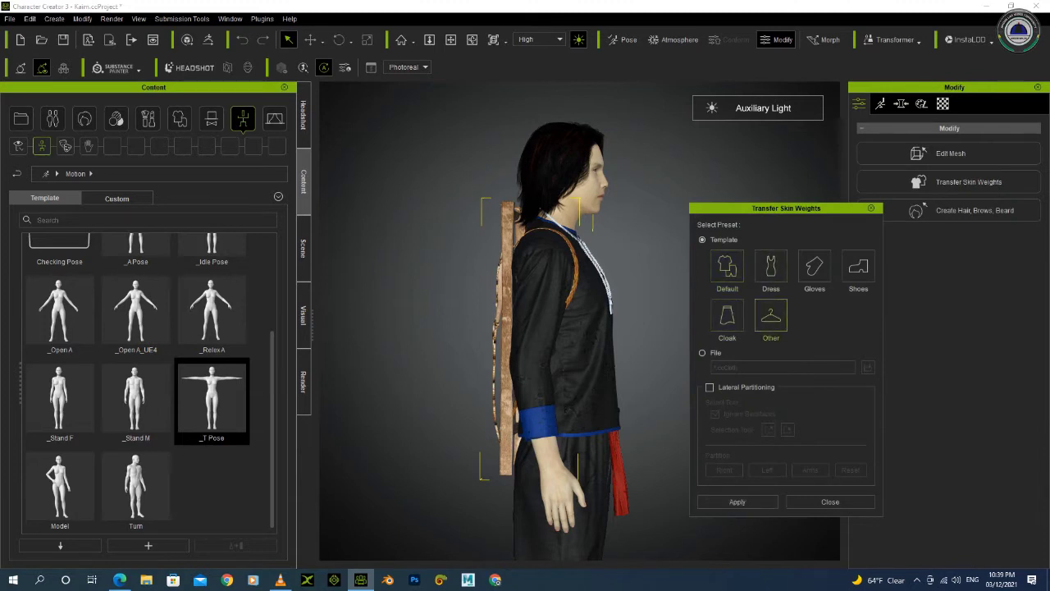
click(738, 501)
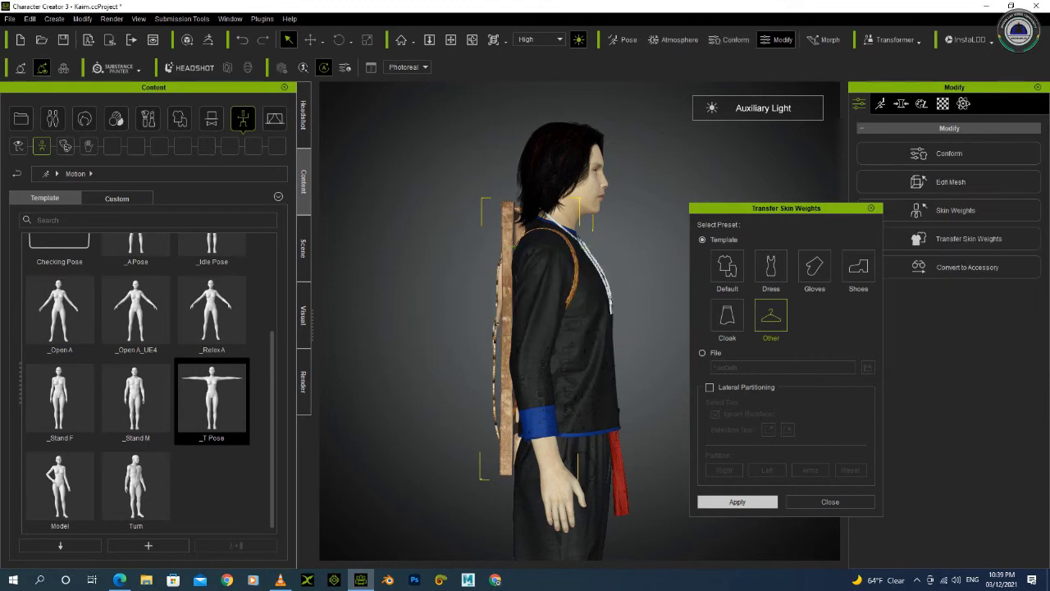
click(830, 502)
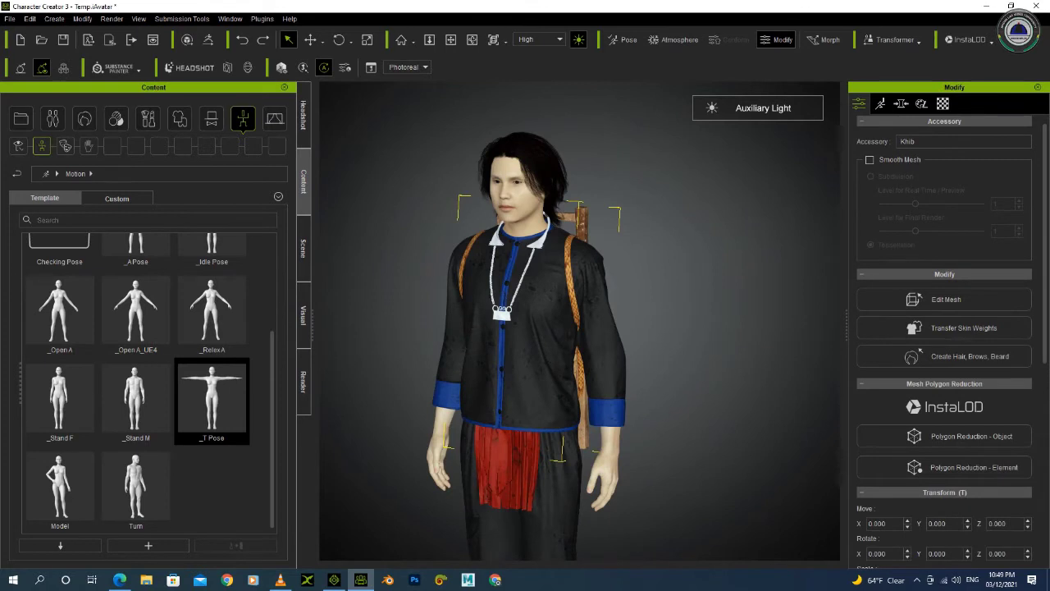
Transfer the avatar with its fitted back carrier from Character Creator to iClone.
alt+right_drag(656, 291, 543, 290)
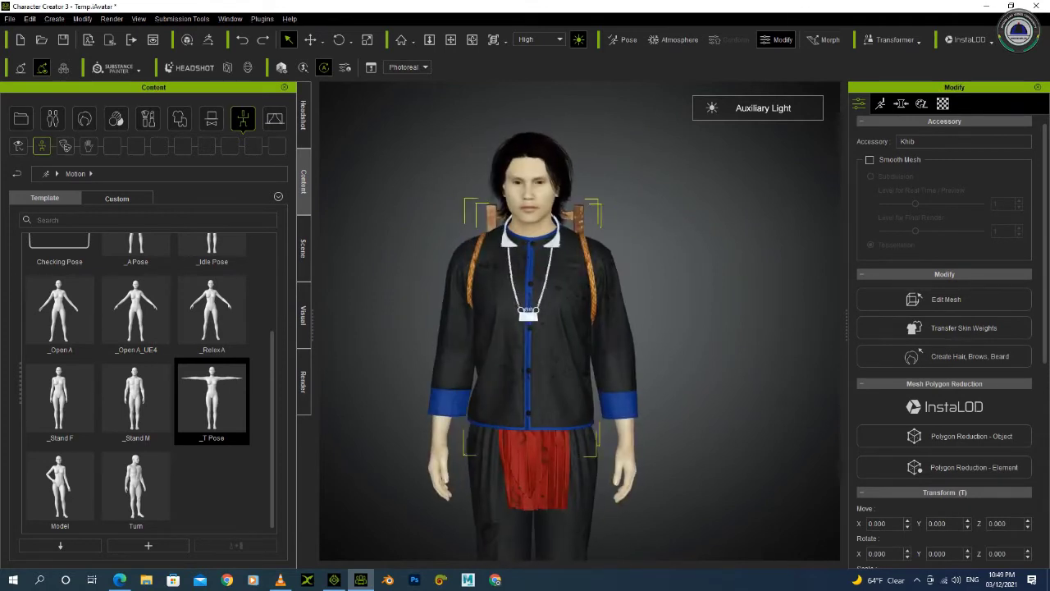
click(529, 185)
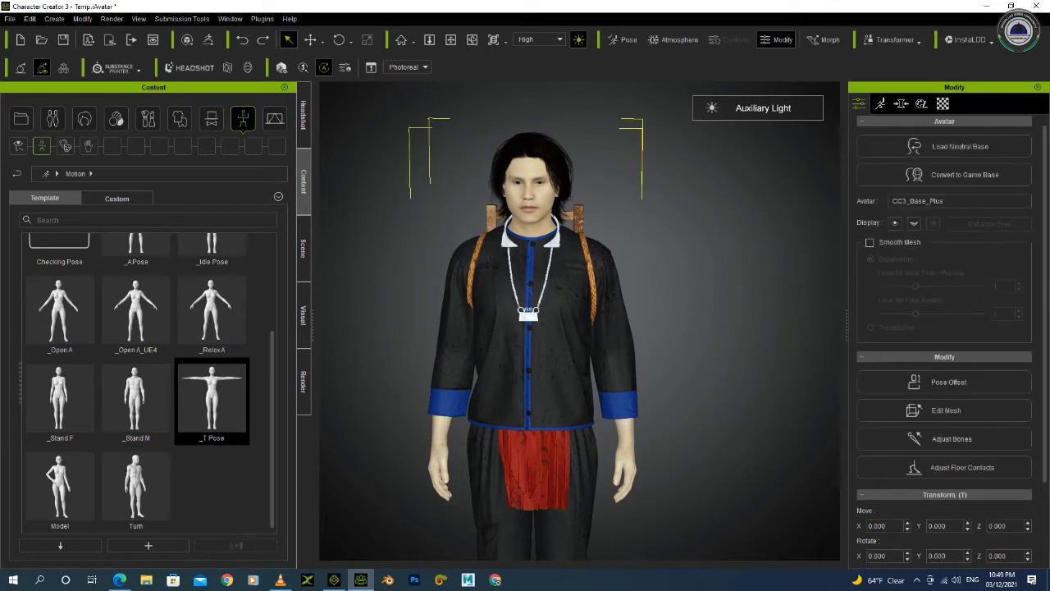
click(528, 314)
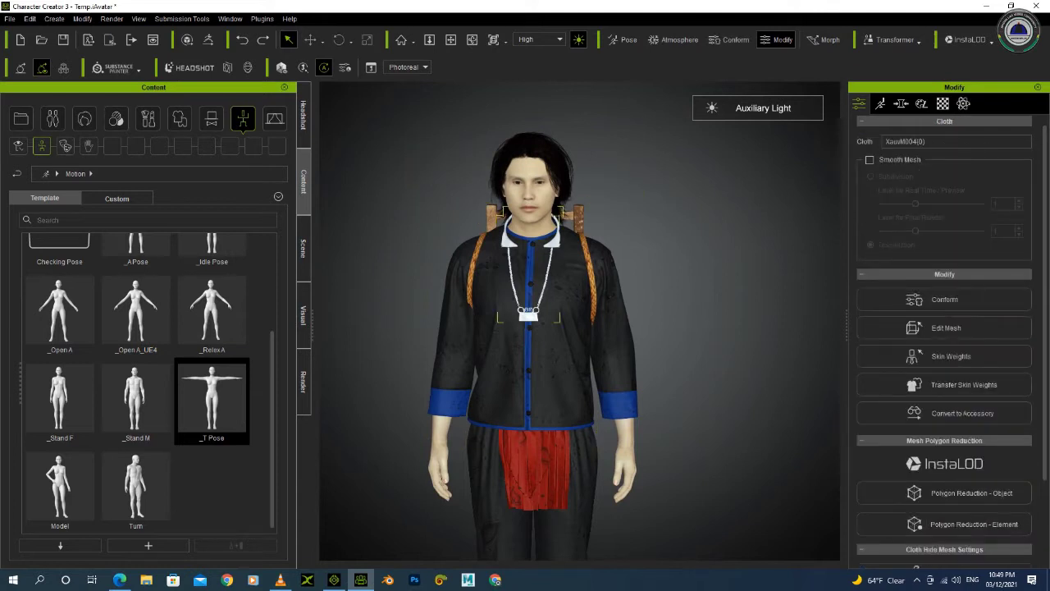
click(394, 205)
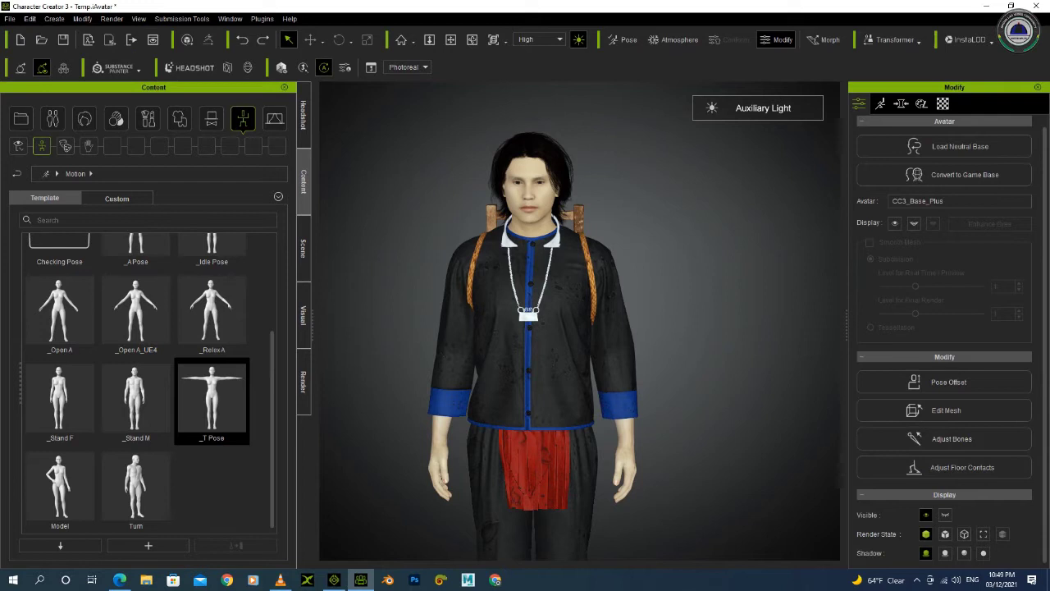
click(110, 39)
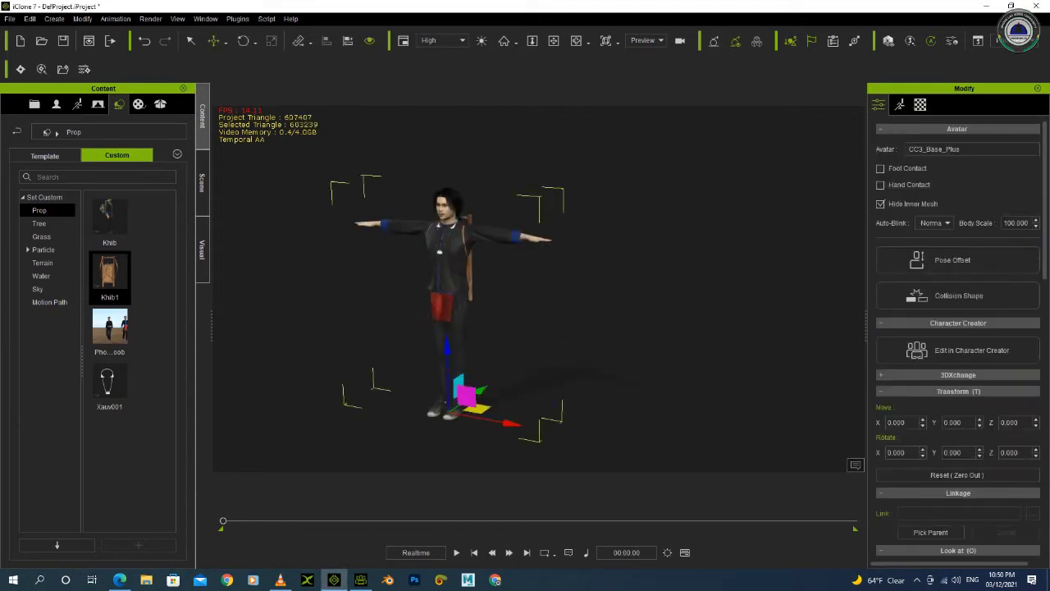
Apply the _Stand M pose from the 00_Pose motion templates to the avatar.
scroll(539, 289, up, 5)
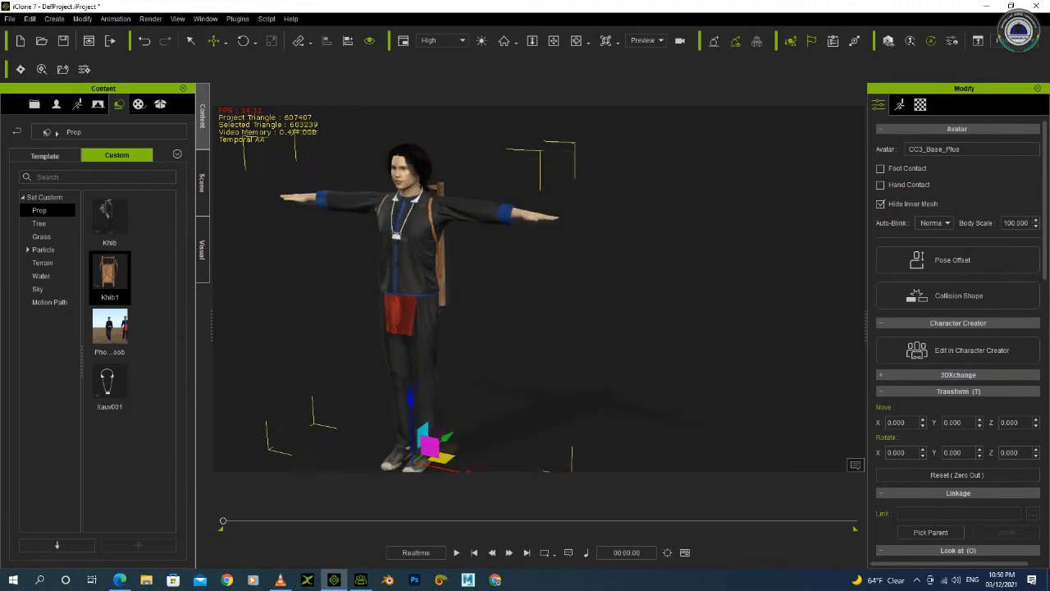
right_drag(459, 289, 539, 289)
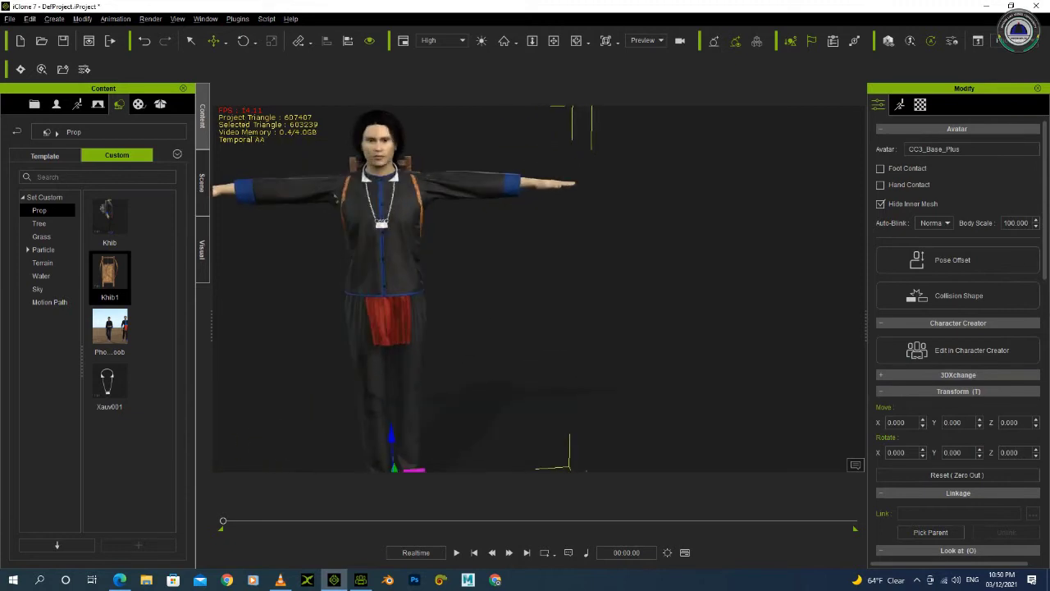
middle_drag(539, 289, 634, 307)
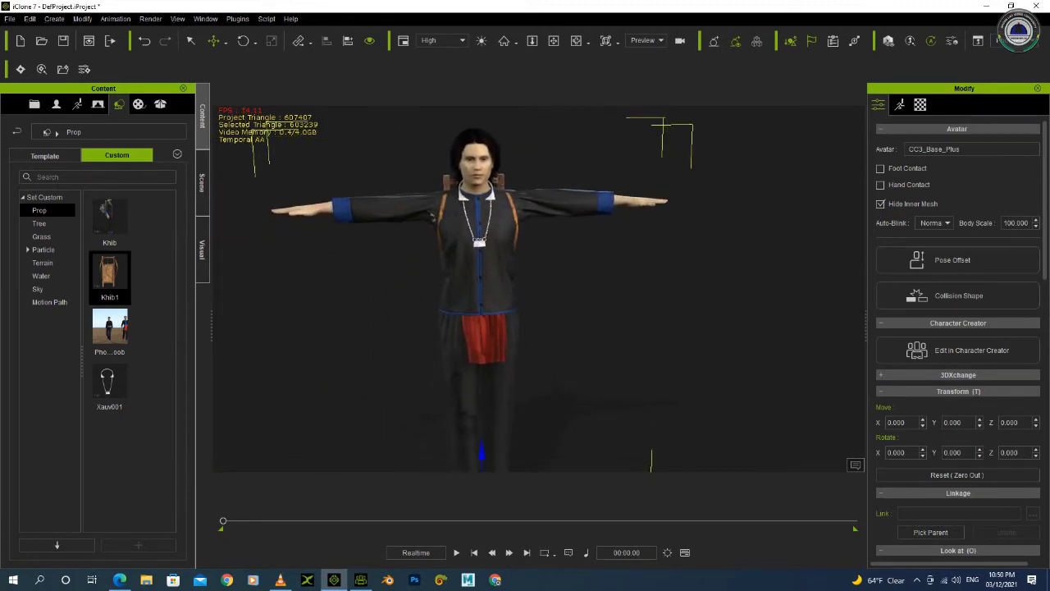
scroll(539, 289, up, 3)
click(77, 104)
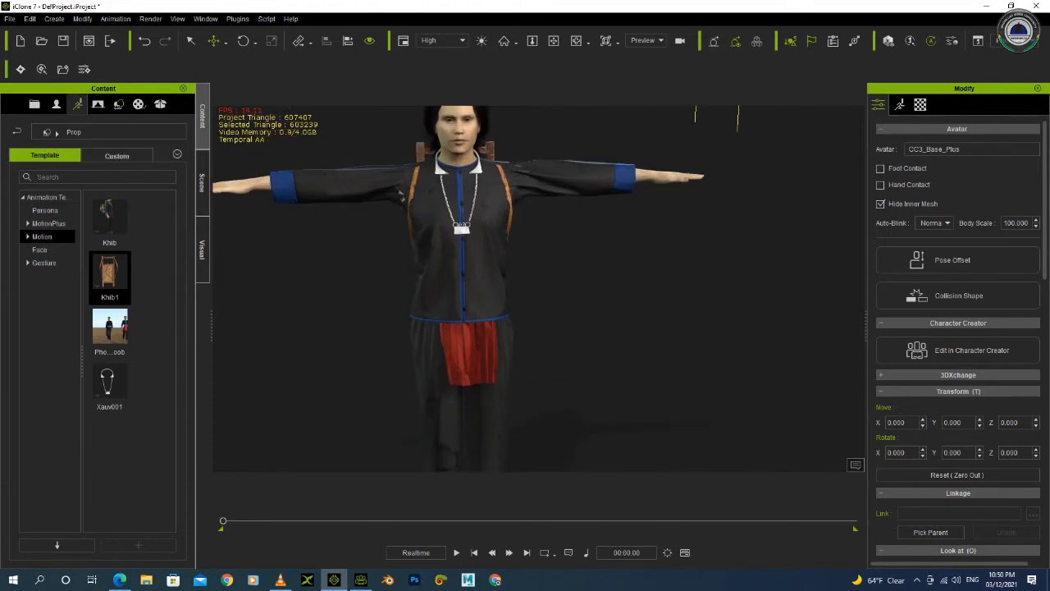
scroll(132, 345, down, 5)
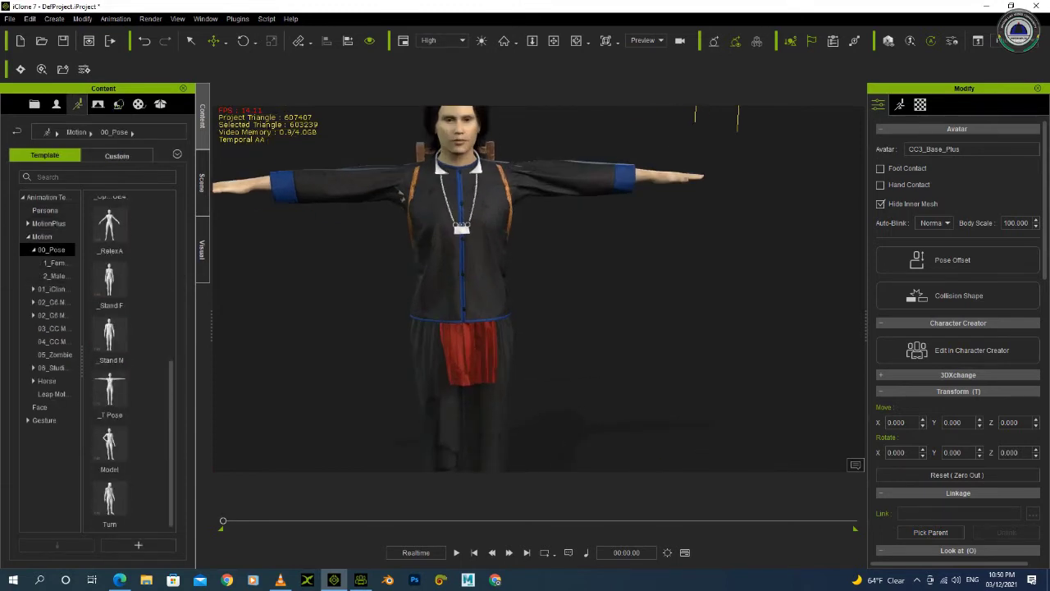
double_click(109, 333)
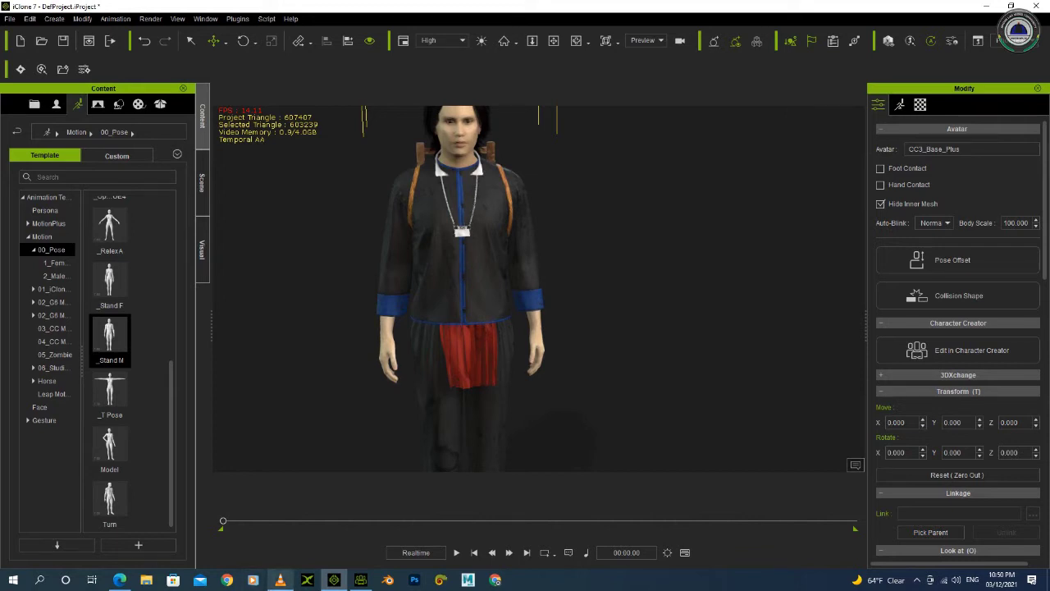
mouse_move(361, 579)
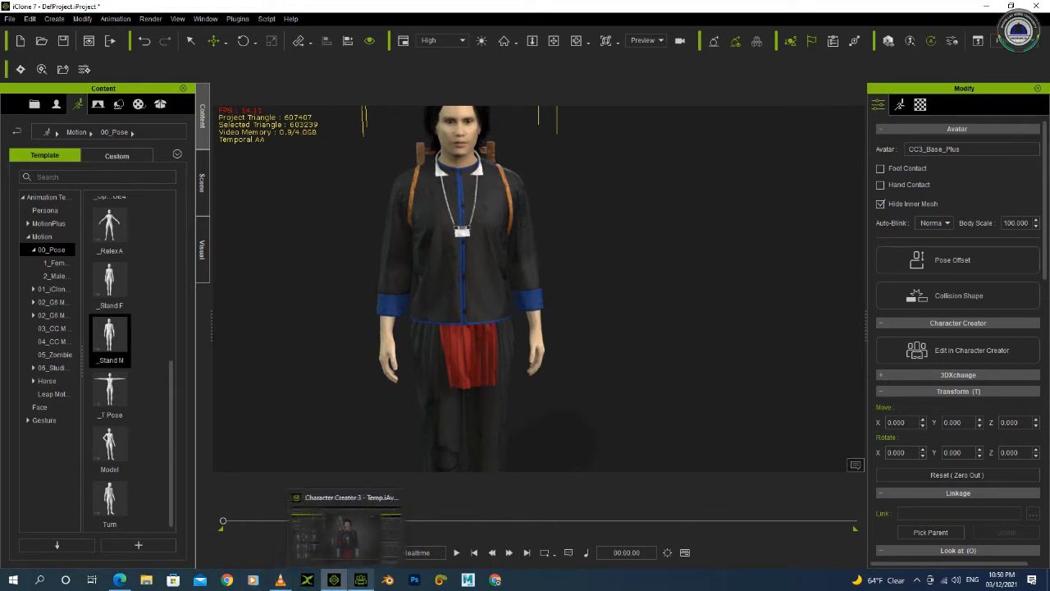
click(343, 533)
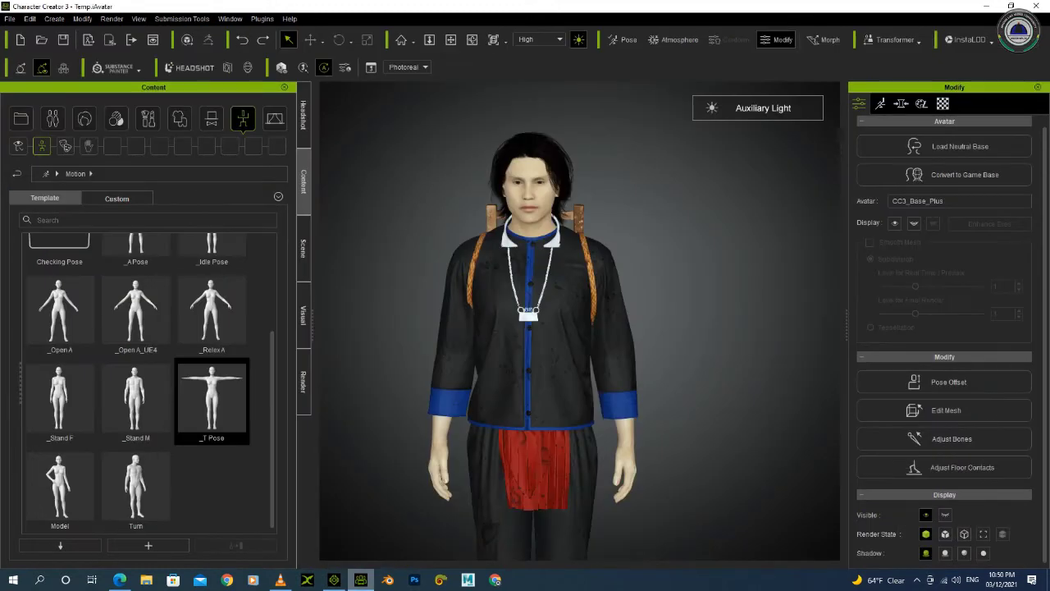
mouse_move(334, 579)
click(336, 534)
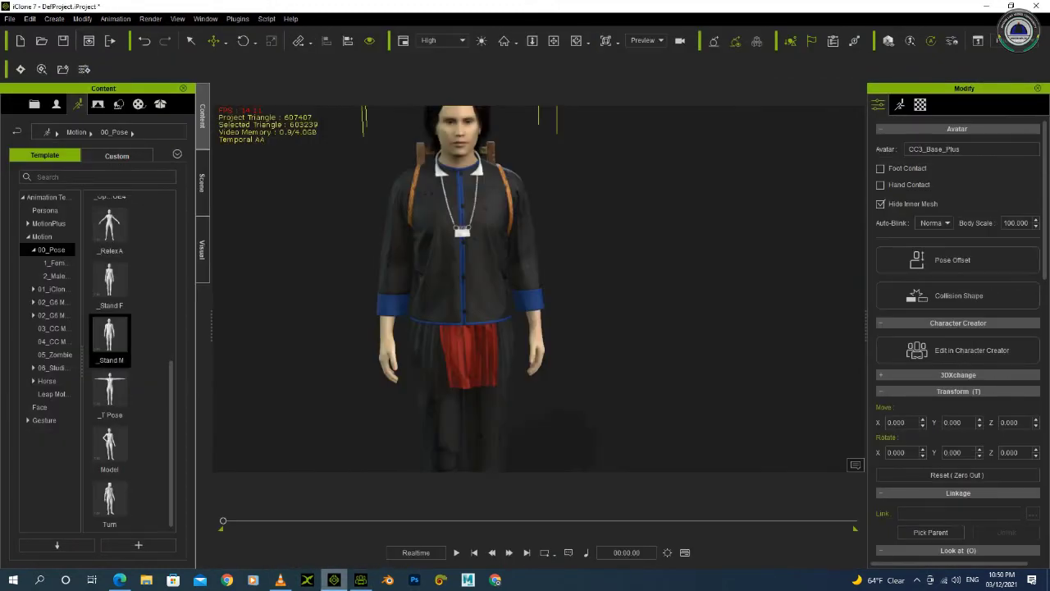
Select the Khib back carrier and detach it from the avatar's CC_Base_Spine02 bone.
alt+right_drag(575, 287, 459, 288)
click(498, 189)
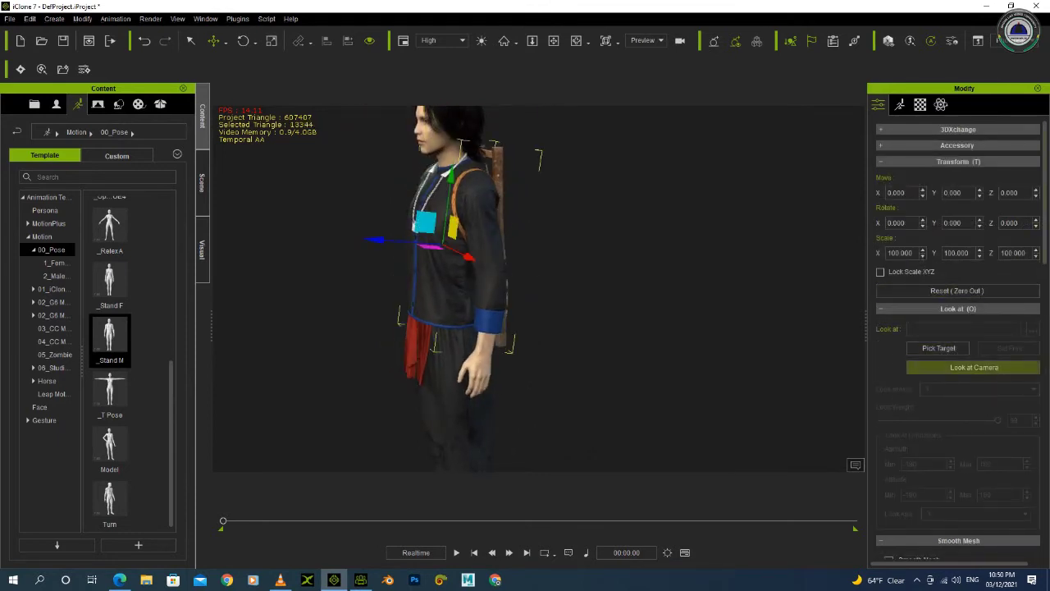
click(202, 182)
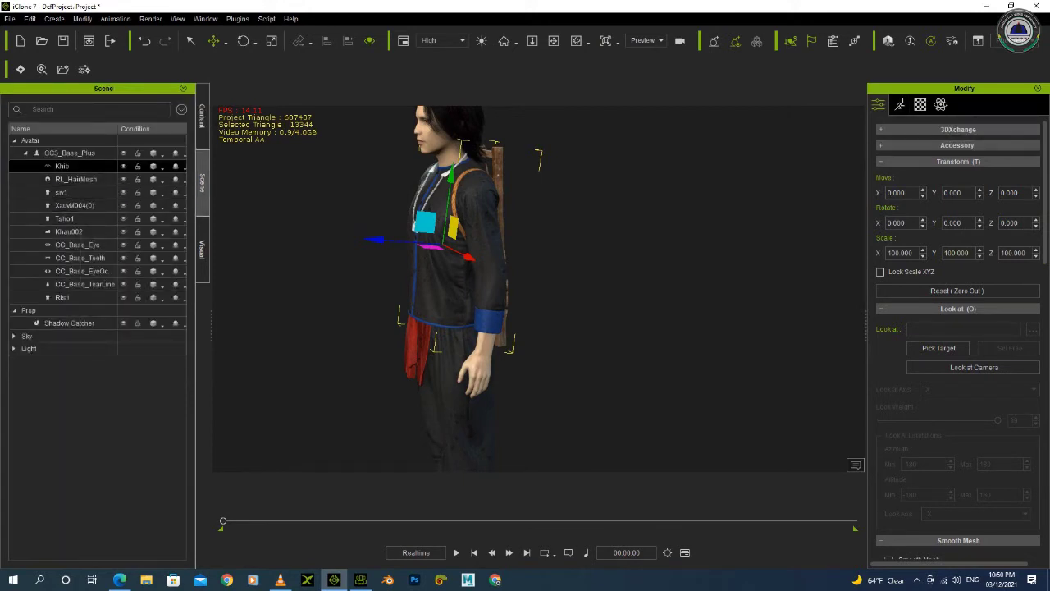
scroll(959, 328, down, 10)
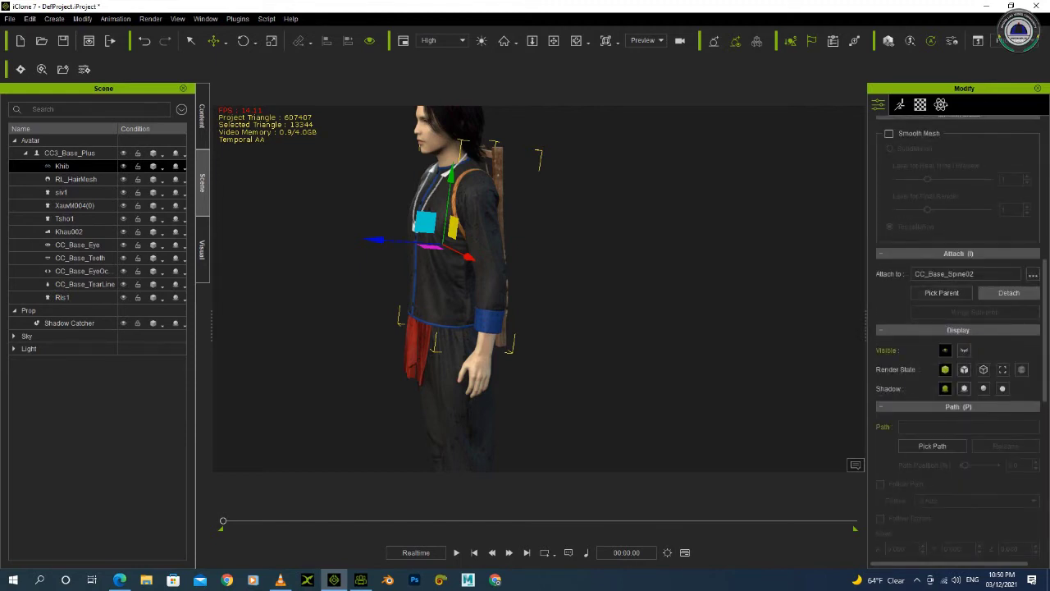
click(1009, 293)
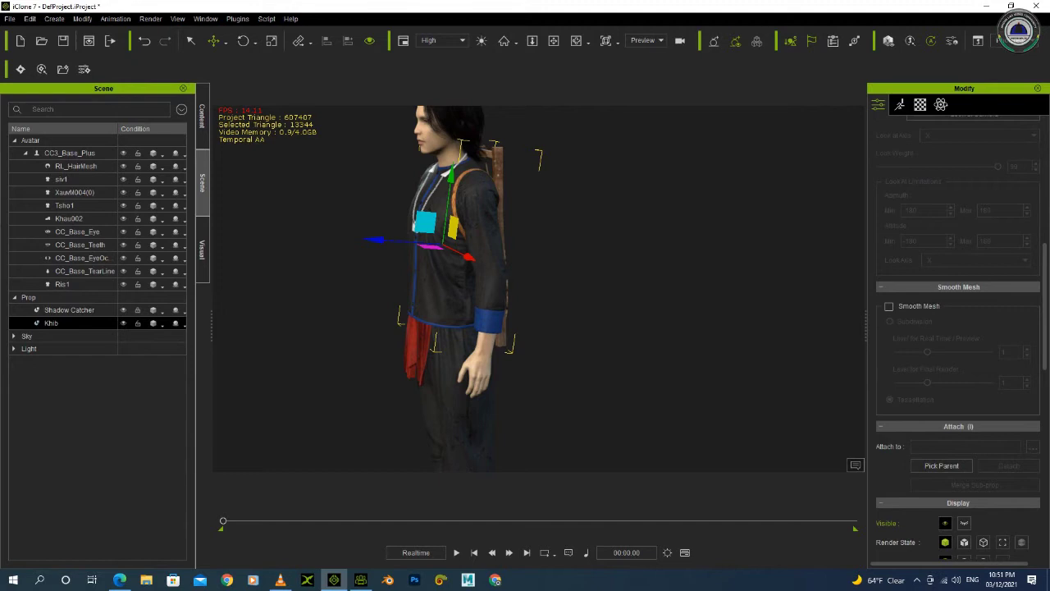
Hide the CC3_Base_Plus avatar and frame the detached back carrier from the front.
right_drag(431, 312, 522, 303)
click(578, 246)
scroll(579, 246, up, 1)
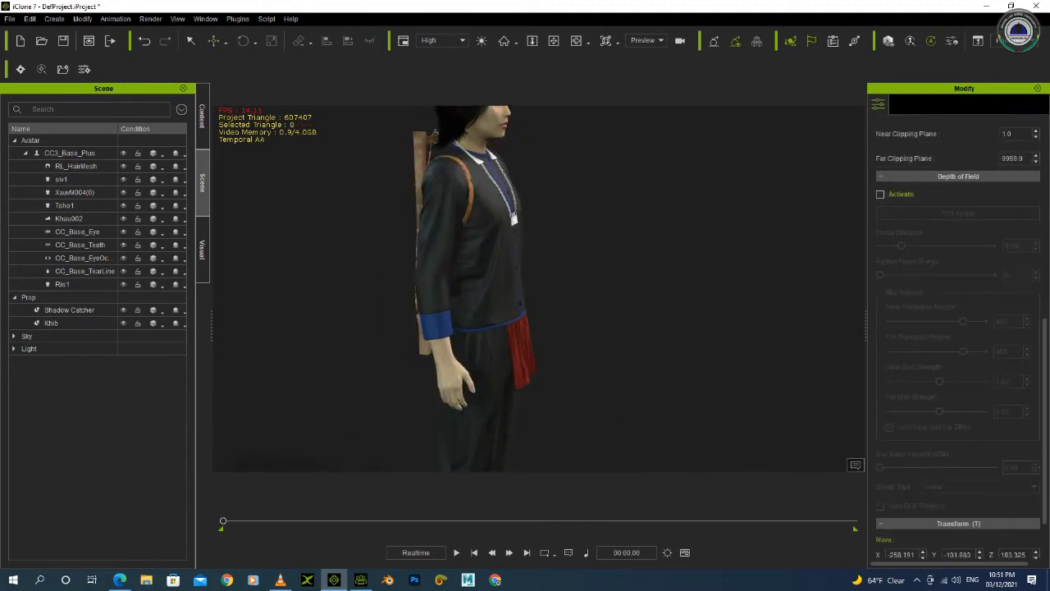
click(70, 153)
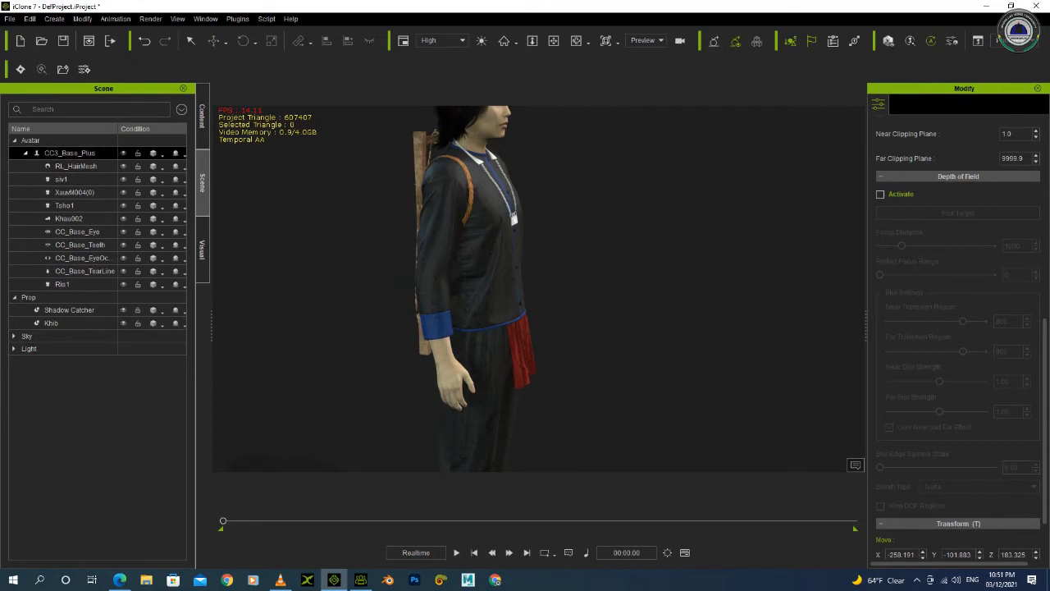
click(123, 153)
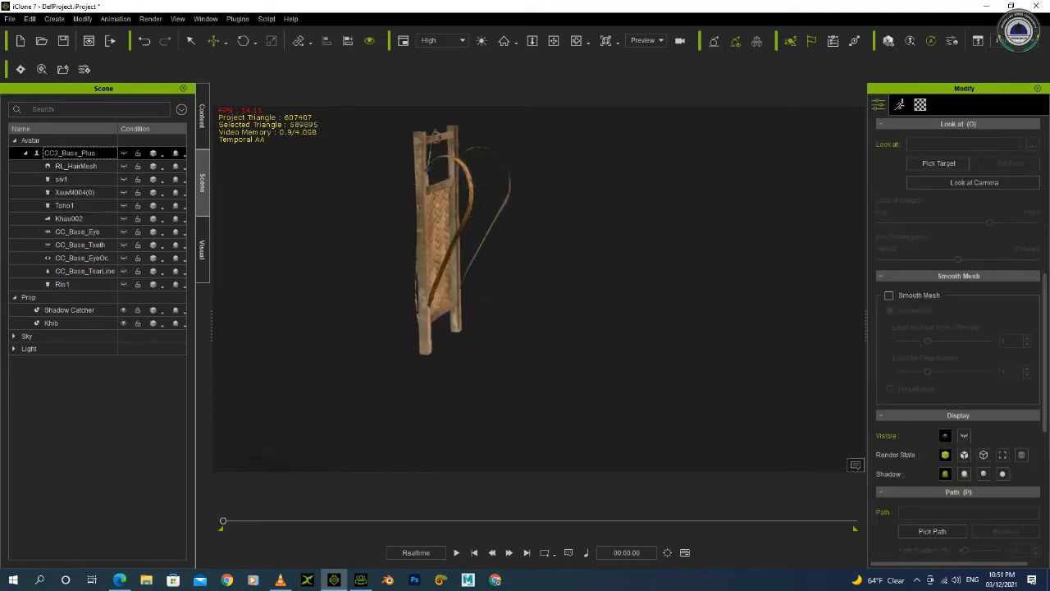
right_drag(574, 287, 435, 287)
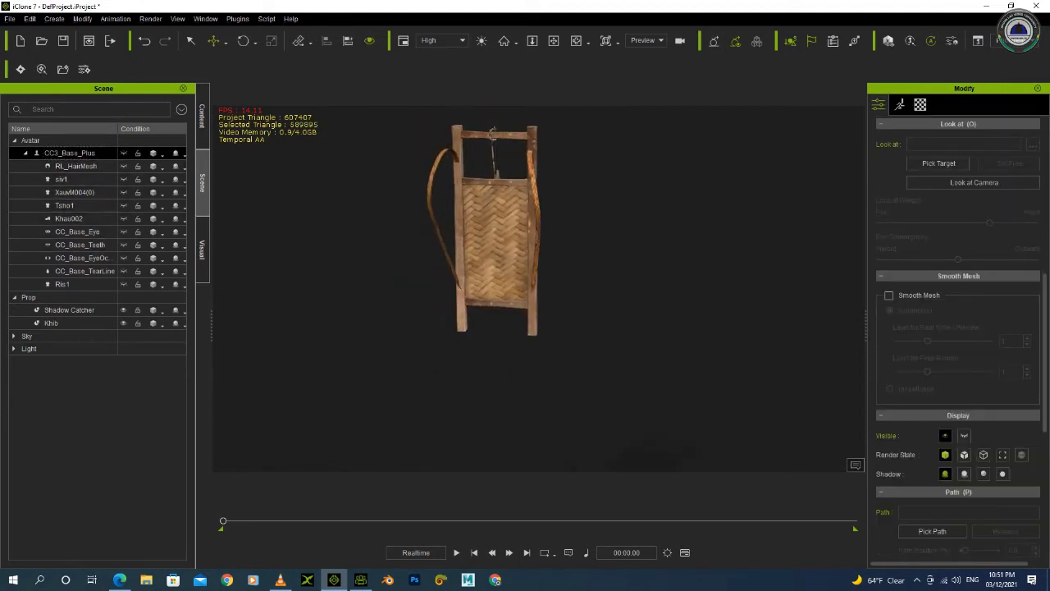
right_drag(492, 230, 492, 270)
scroll(492, 271, up, 4)
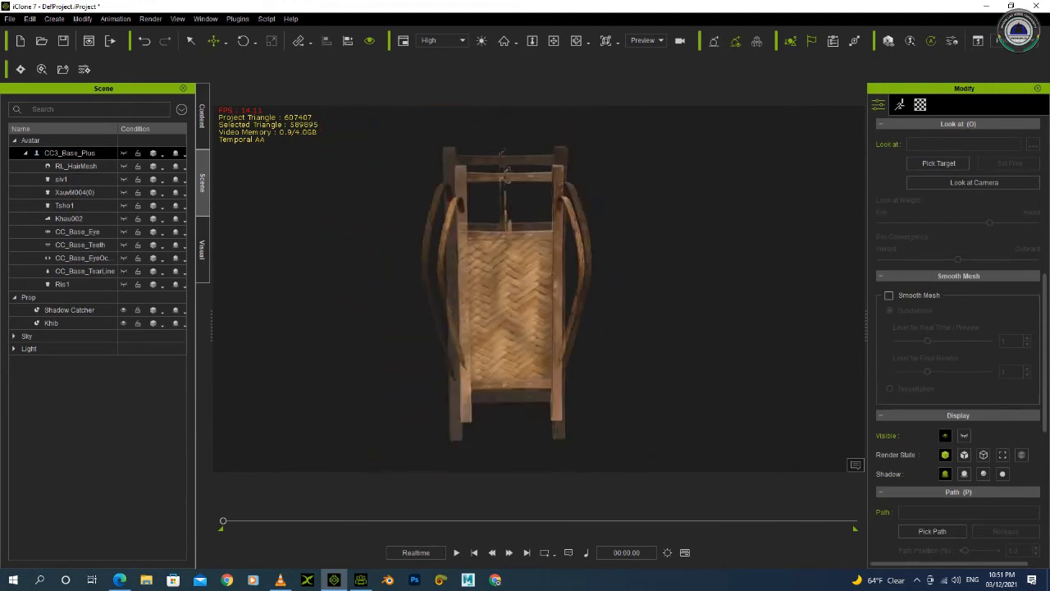
Save the Khib prop to the custom Prop library, overwriting the existing Khib1 entry.
click(51, 322)
click(202, 115)
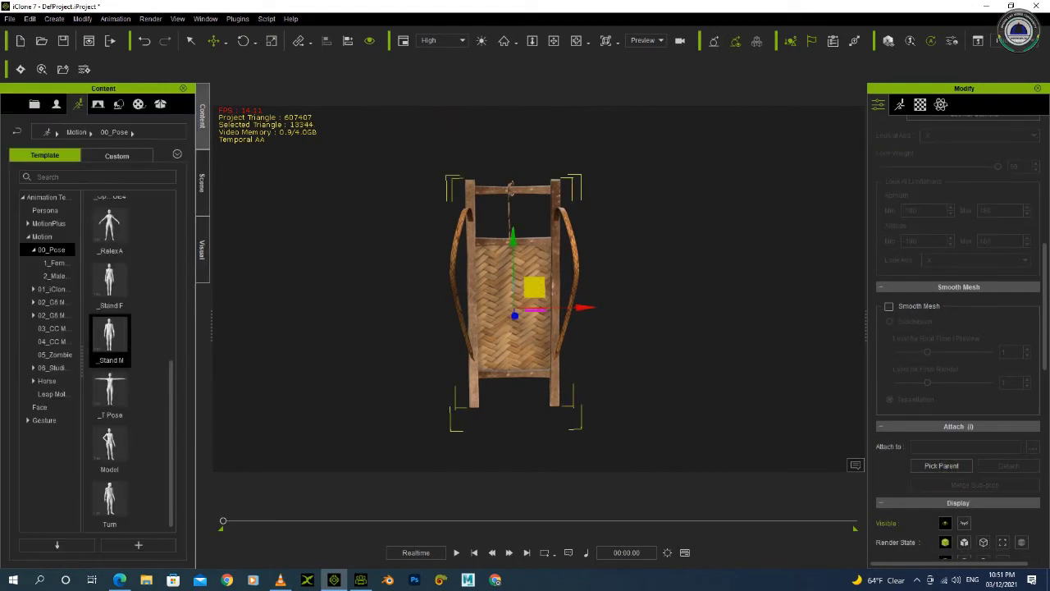
click(202, 182)
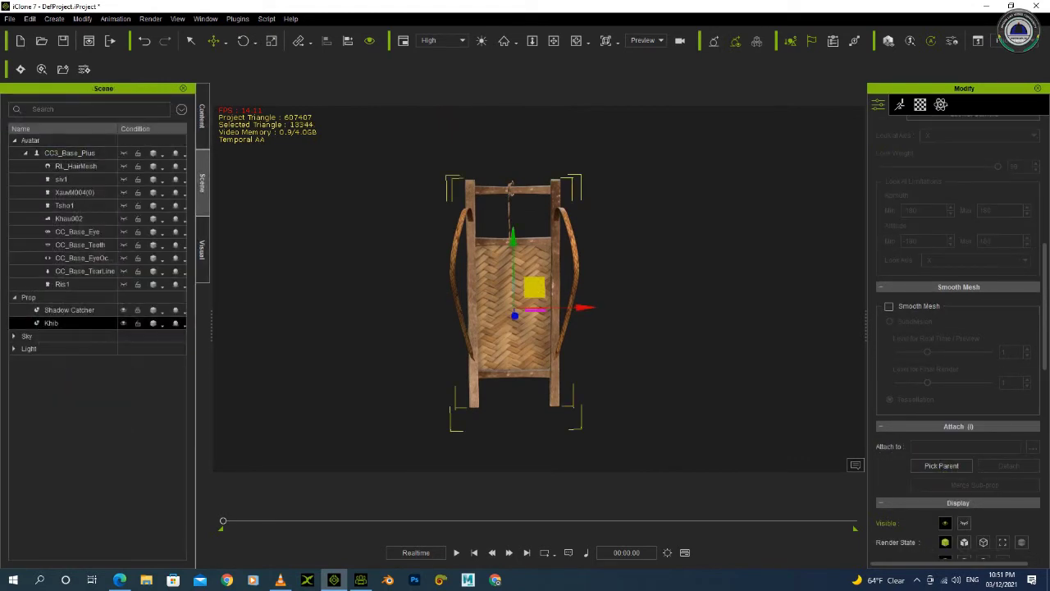
click(202, 115)
click(119, 104)
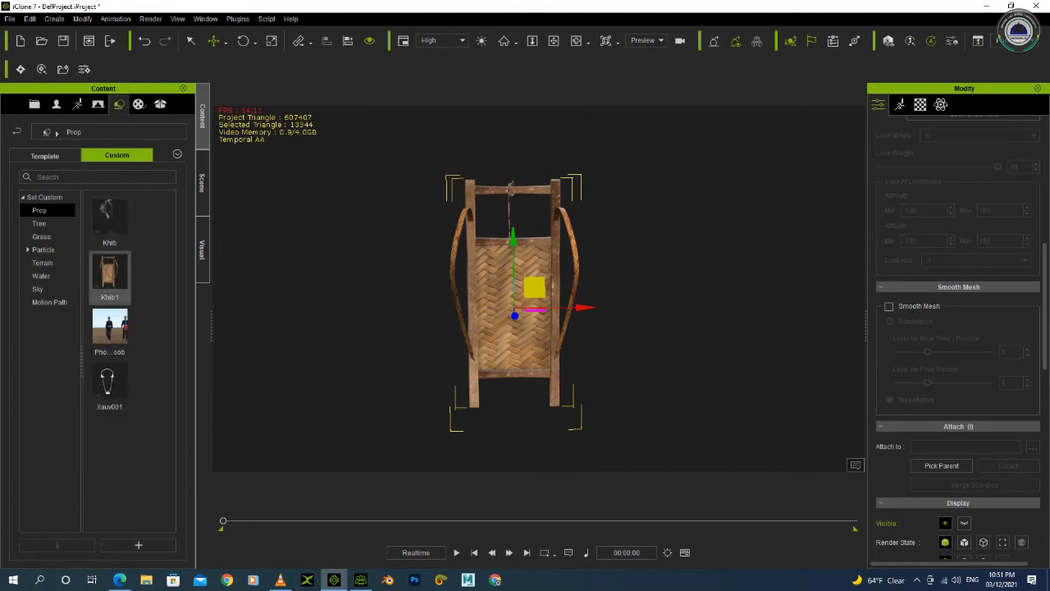
click(109, 277)
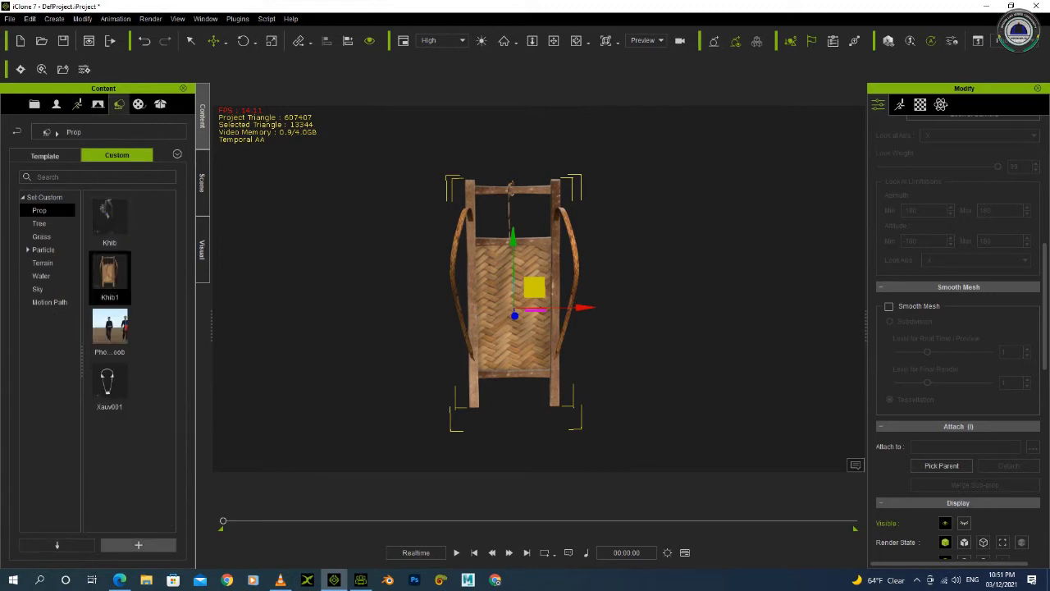
click(137, 545)
click(441, 305)
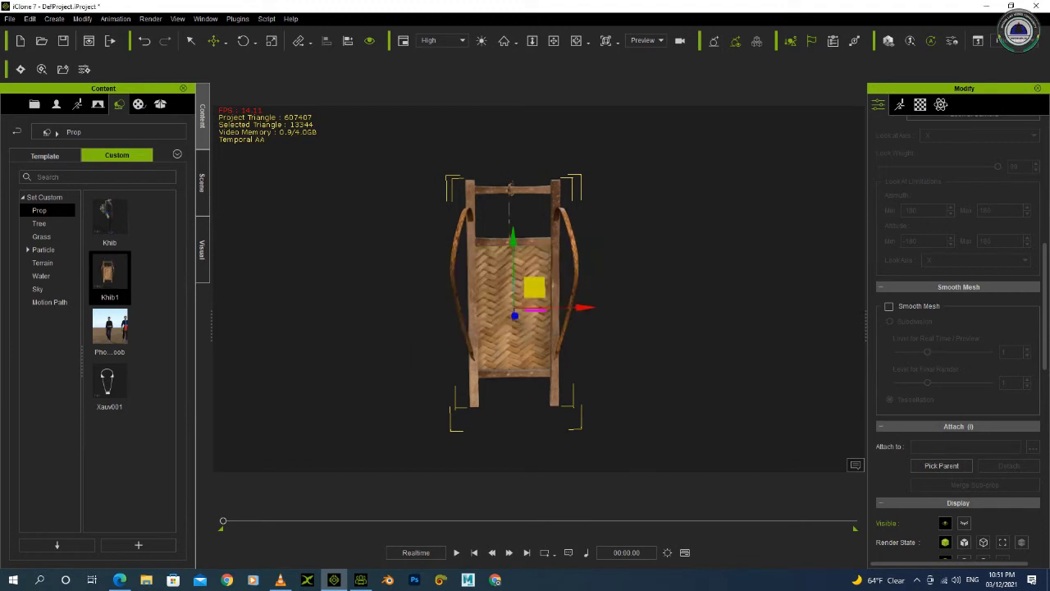
Show the CC3_Base_Plus avatar again and clear the selection.
click(202, 182)
click(123, 152)
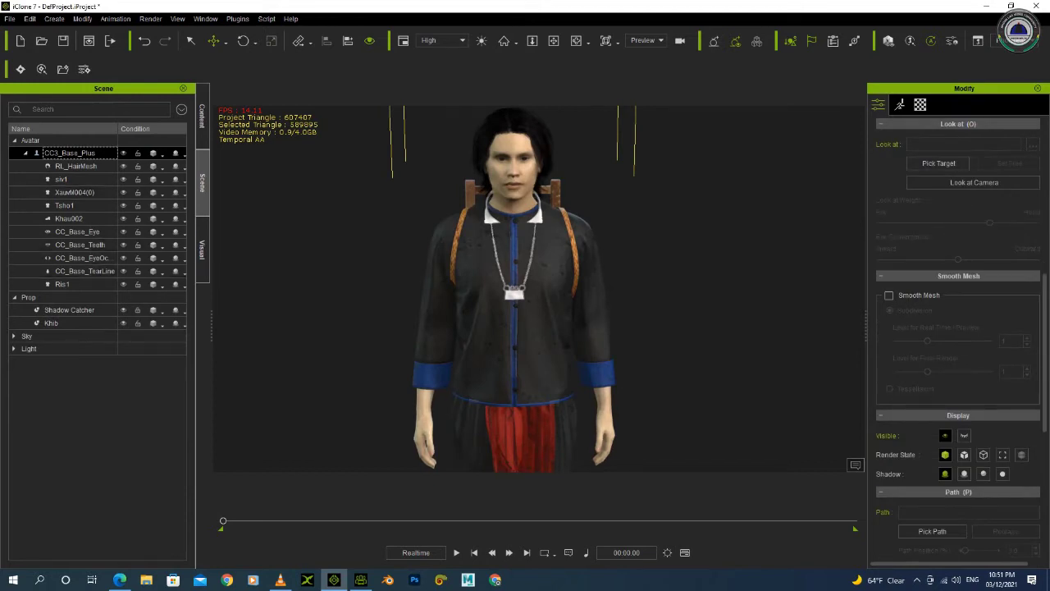
key(Escape)
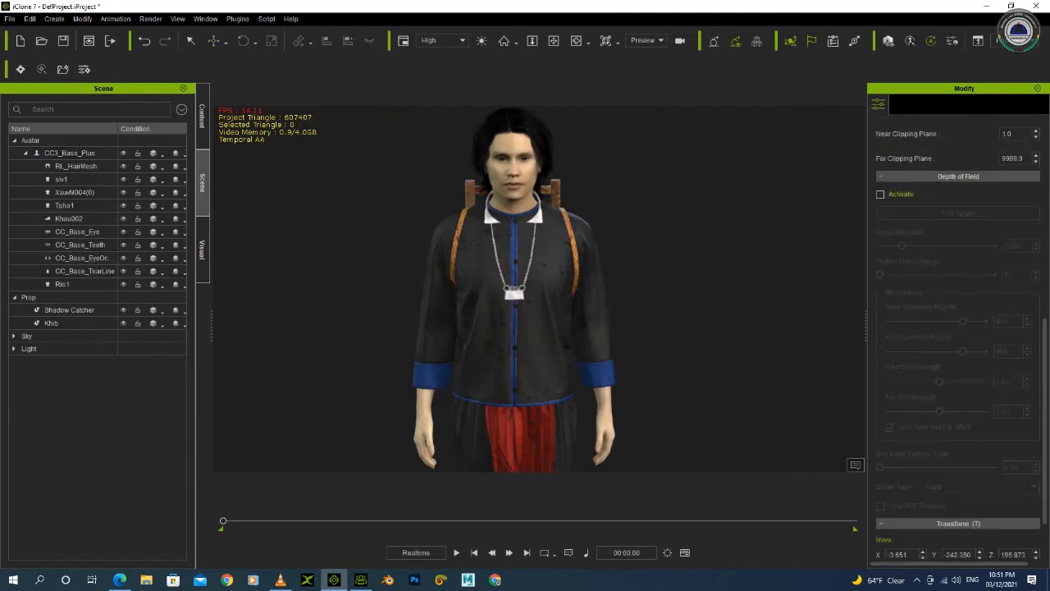
click(50, 323)
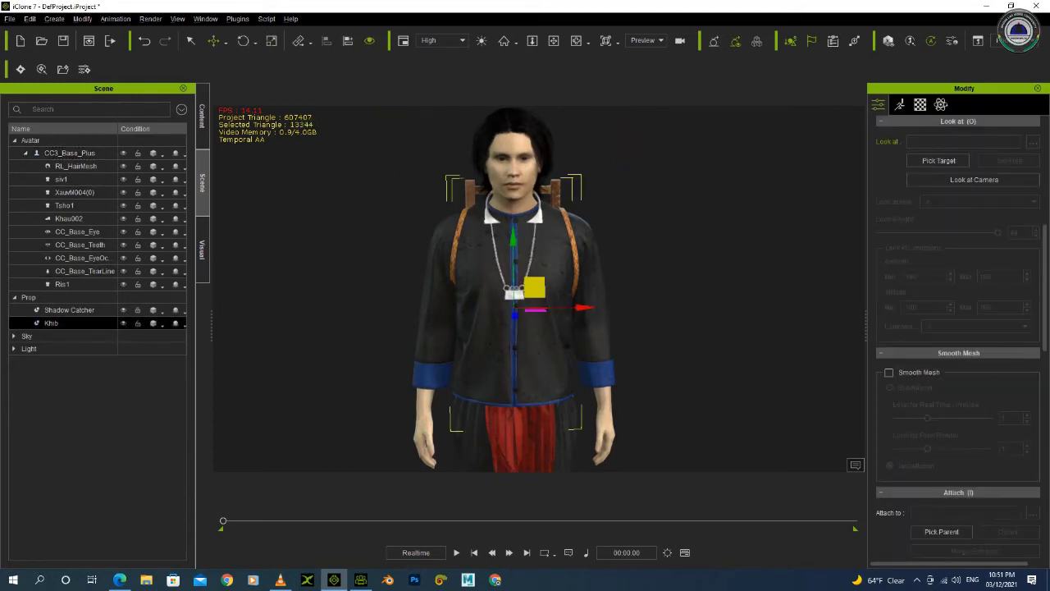
right_drag(574, 296, 460, 296)
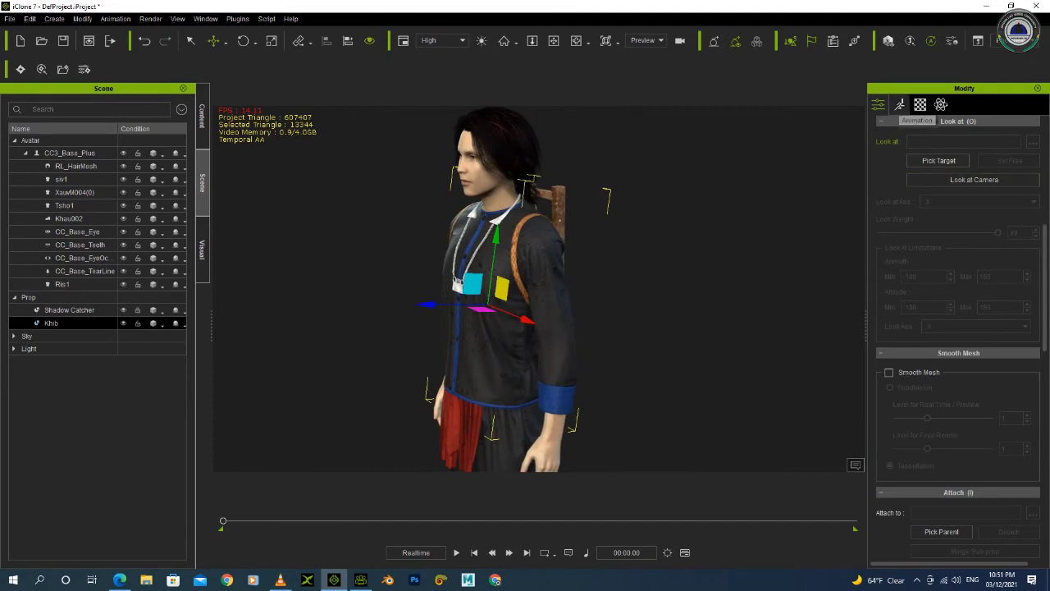
click(900, 104)
click(69, 152)
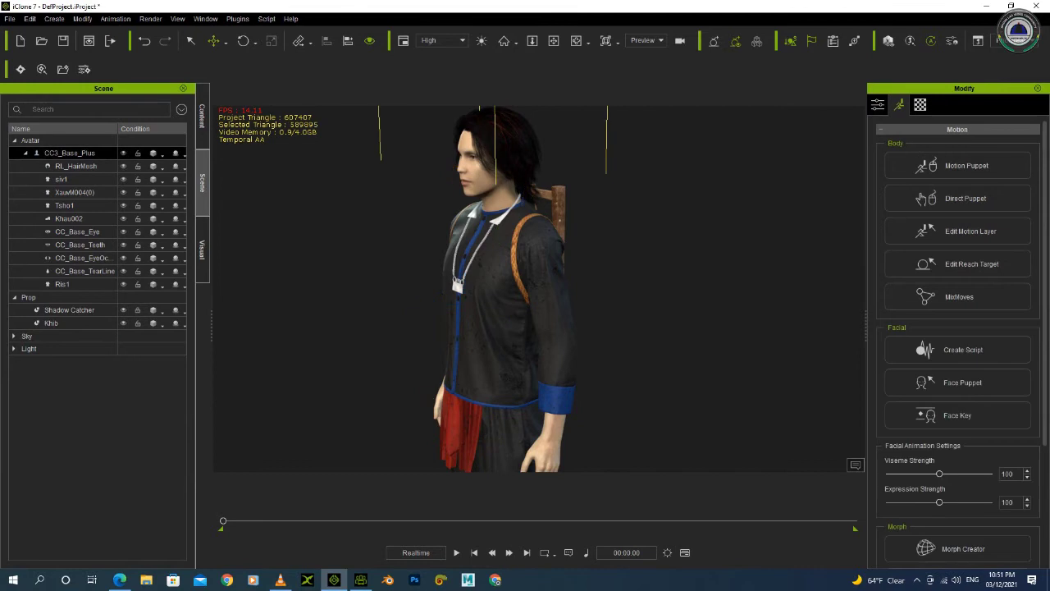
click(76, 165)
click(878, 104)
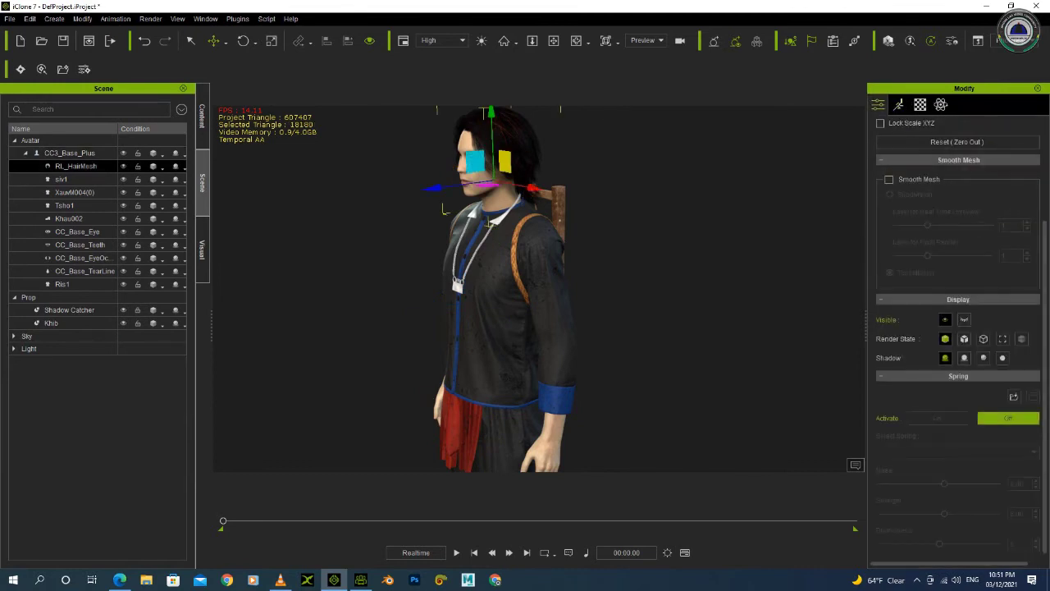
click(899, 105)
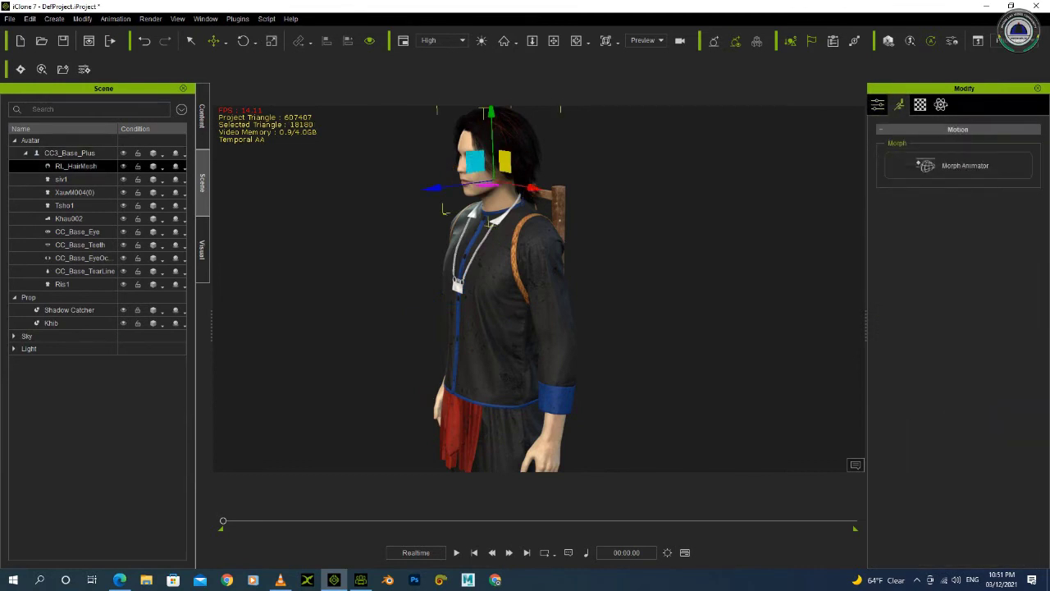
Preview the preselected male Move motion on the CC3_Base_Plus avatar in Motion Puppet and stop the preview.
click(69, 152)
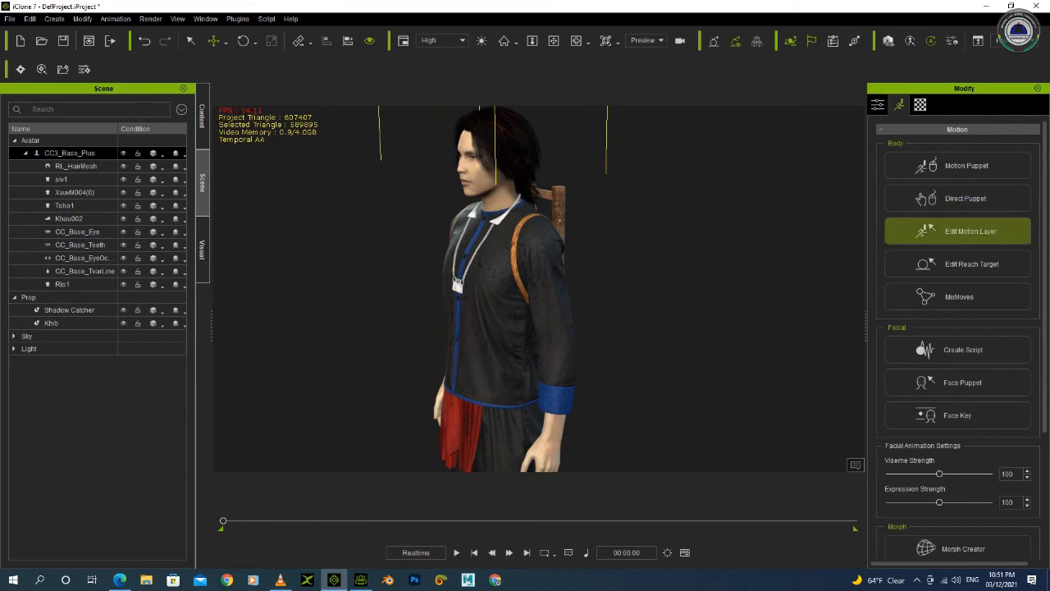
click(957, 165)
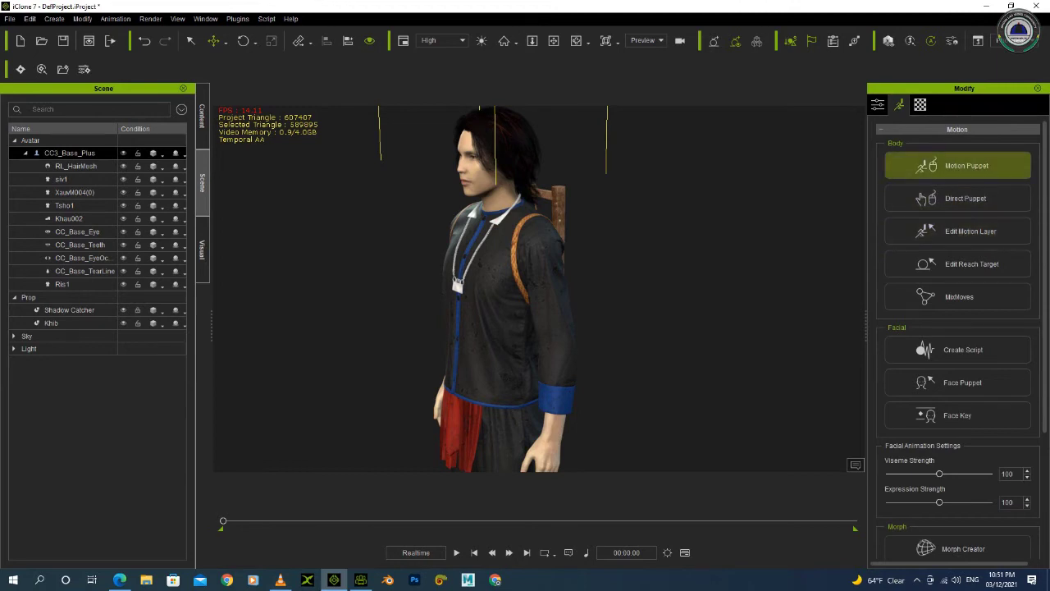
click(957, 165)
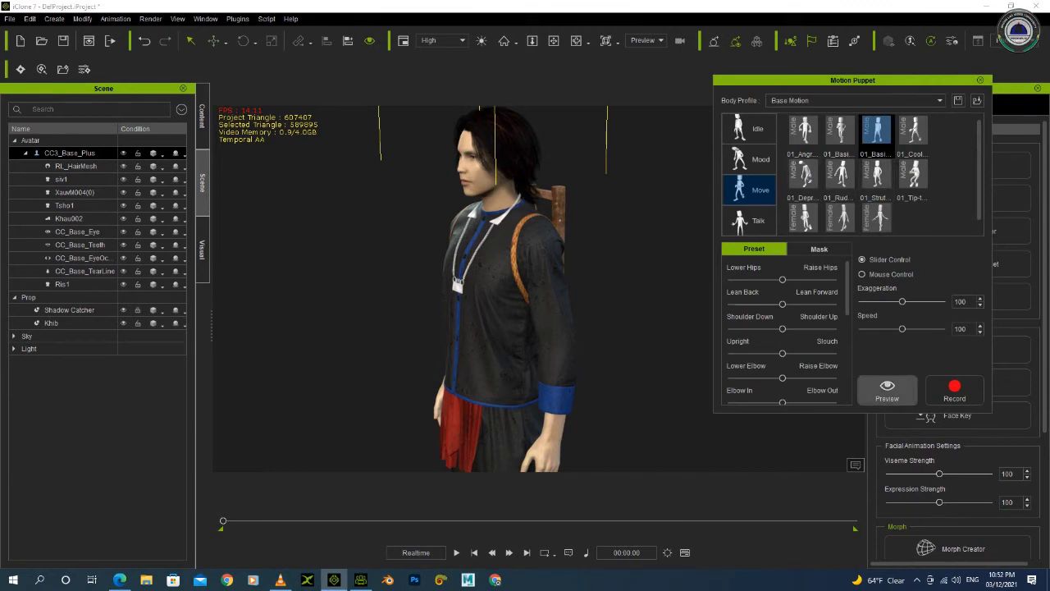
click(887, 391)
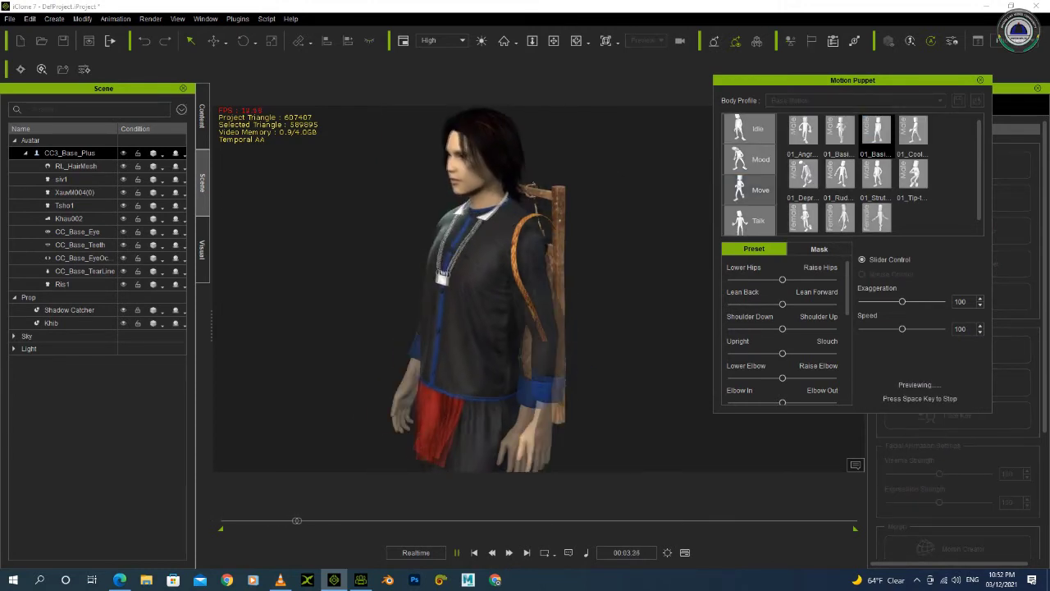
key(space)
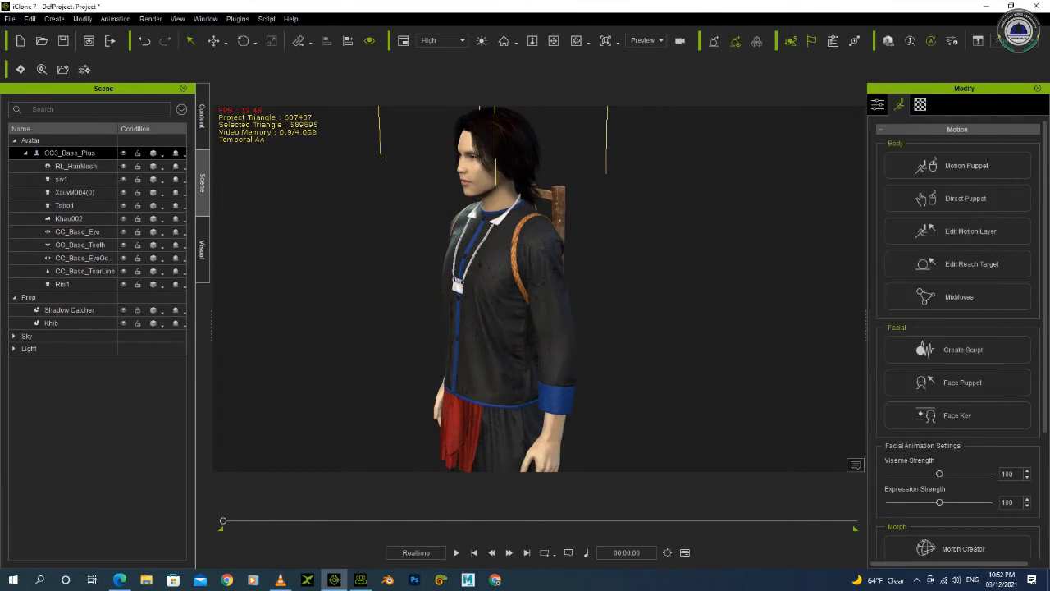
Link the Khib back carrier to the avatar's CC_Base_NeckTwist01 bone and clear the selection.
click(51, 323)
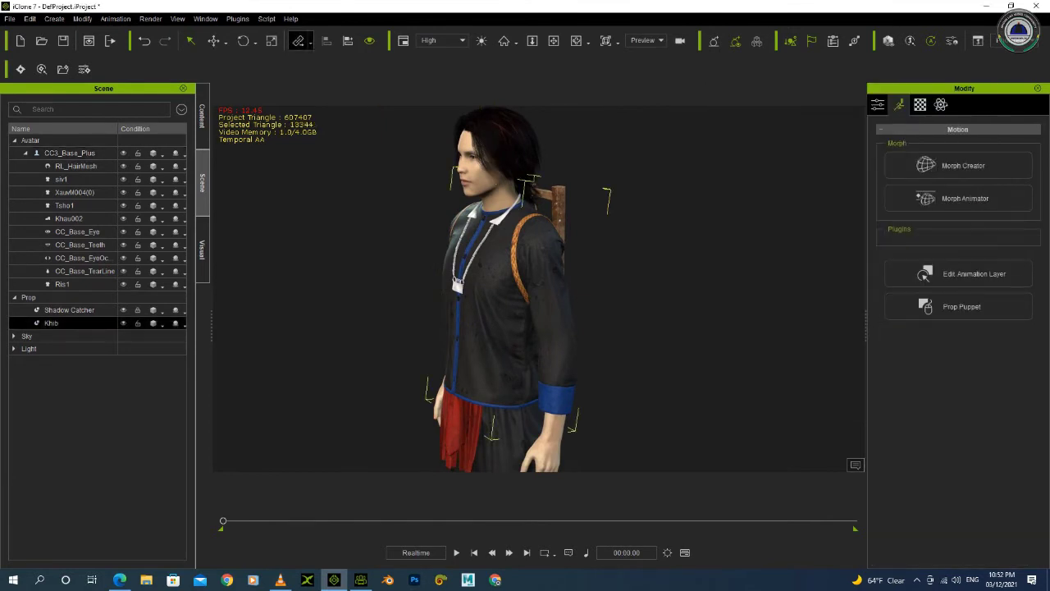
click(299, 40)
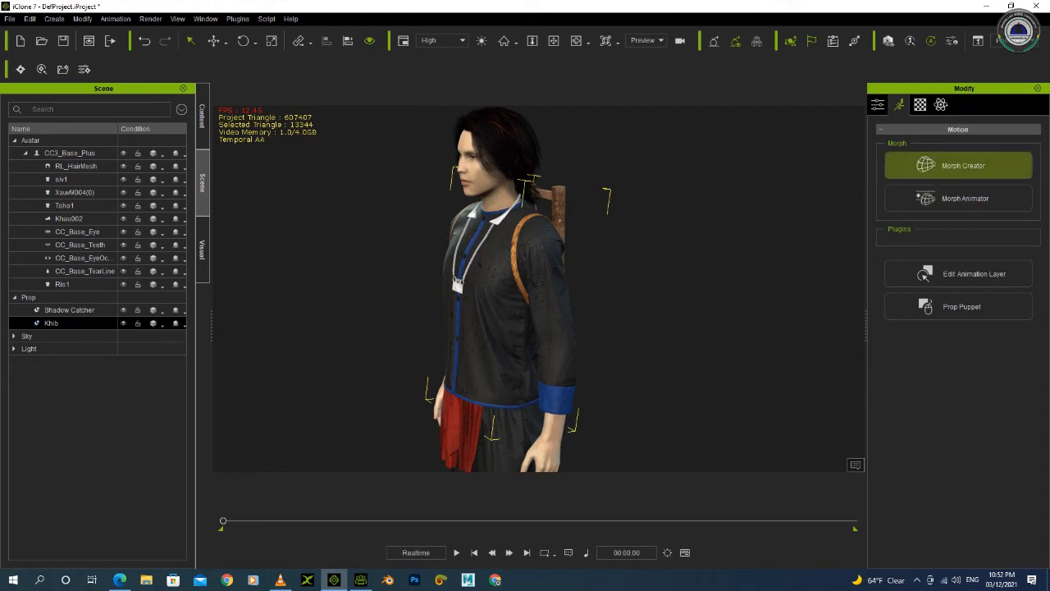
scroll(538, 288, down, 5)
right_drag(539, 289, 624, 289)
click(623, 289)
Apply the male walk motion ending in "al_M" from the 06_Studio Mocap Walk templates to the CC3_Base_Plus avatar.
click(70, 153)
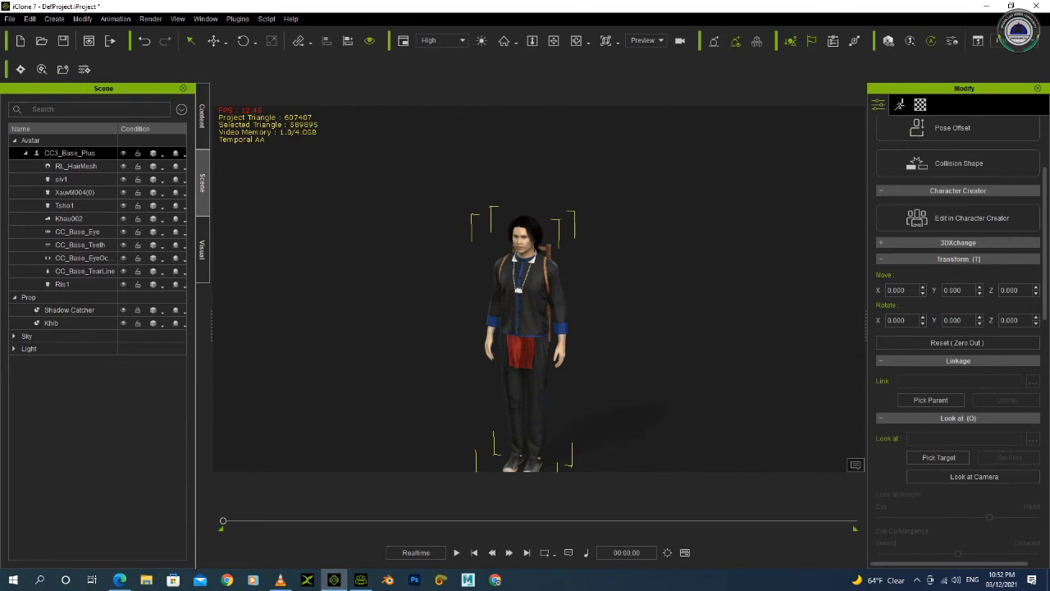
click(202, 116)
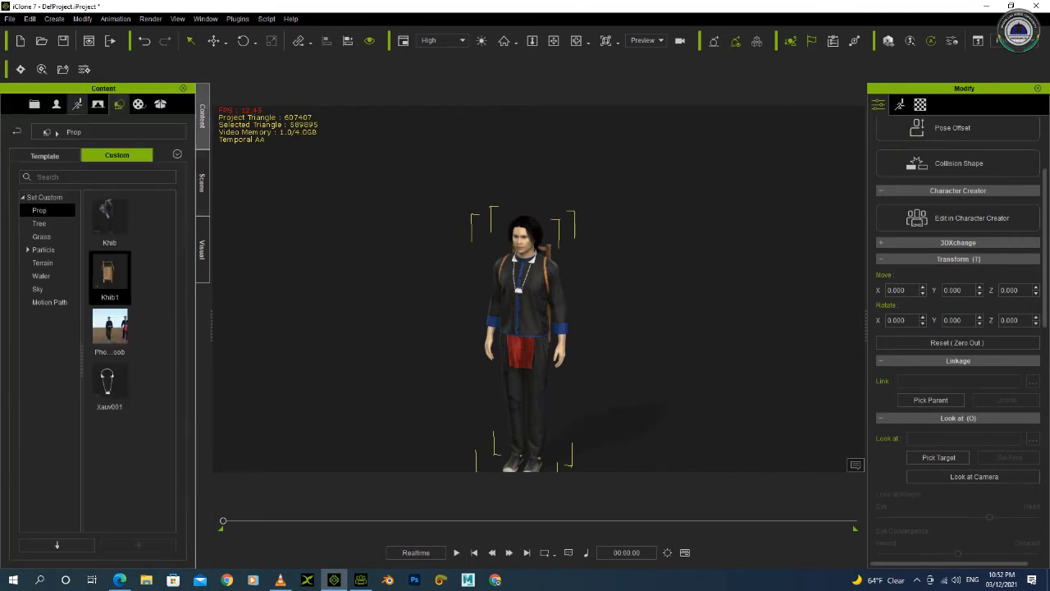
click(77, 104)
click(52, 367)
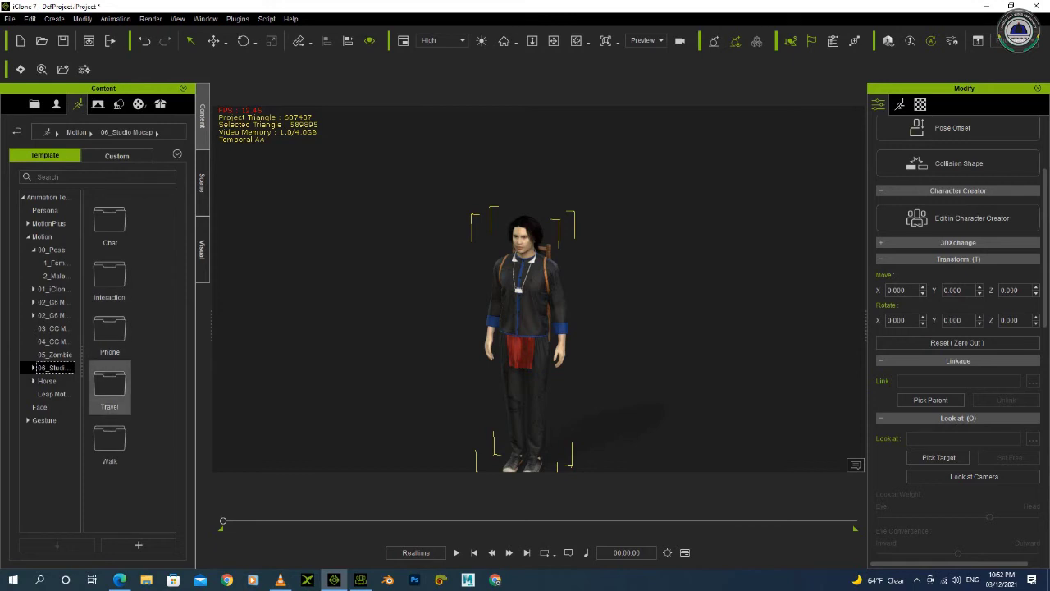
double_click(109, 443)
scroll(109, 410, down, 3)
scroll(109, 427, down, 3)
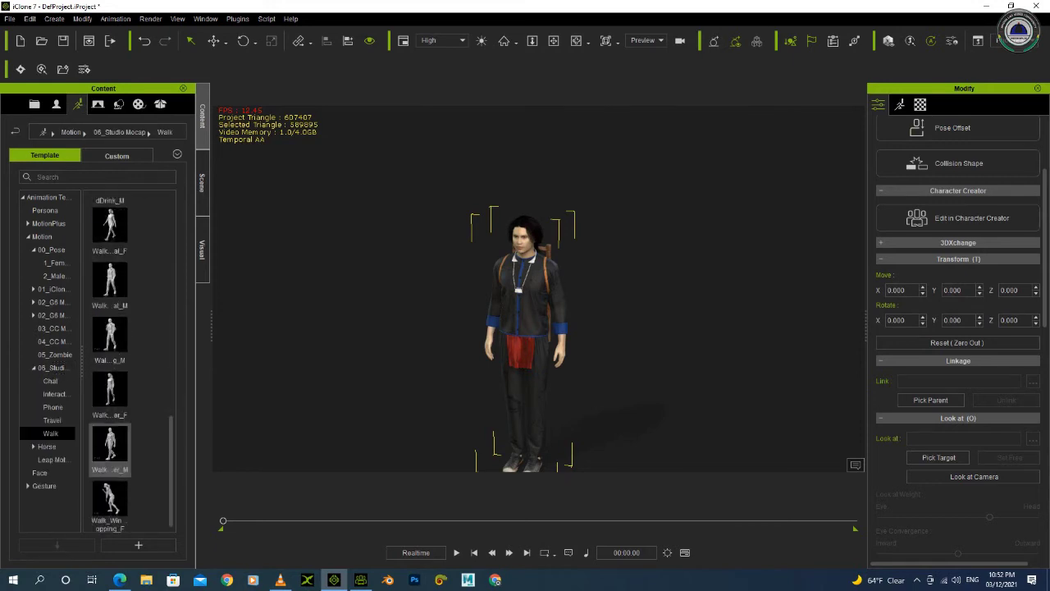
double_click(109, 282)
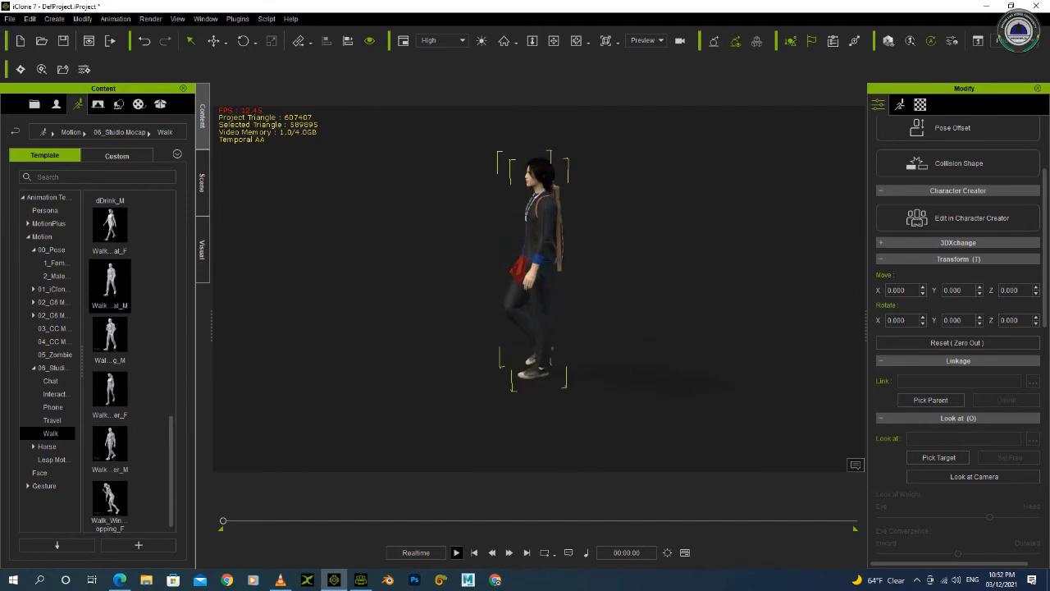
Play the walk animation and examine from several sides how the back carrier follows the avatar.
click(456, 553)
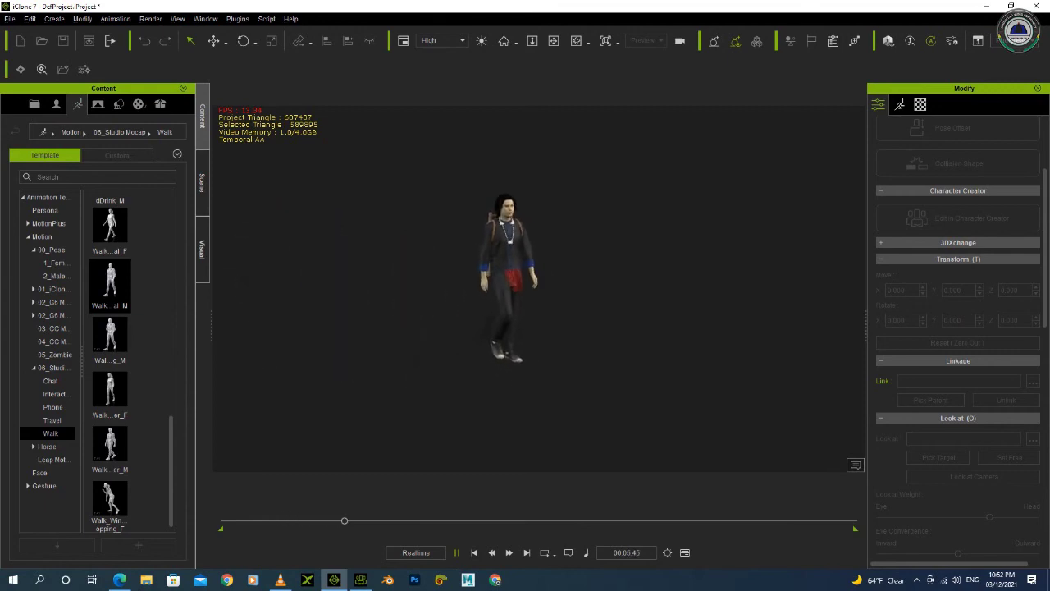
click(456, 552)
click(474, 552)
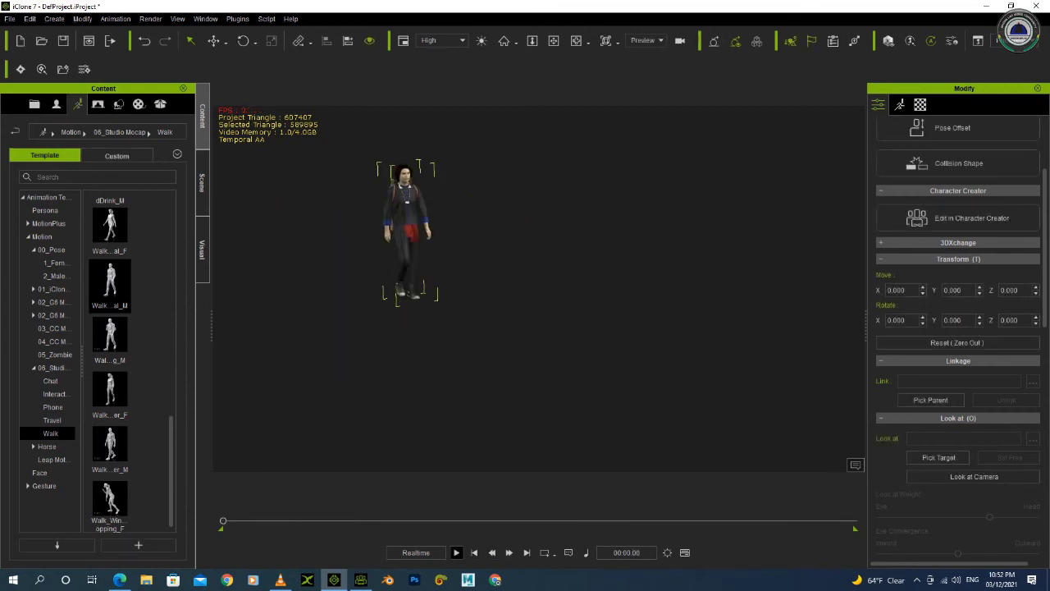
key(space)
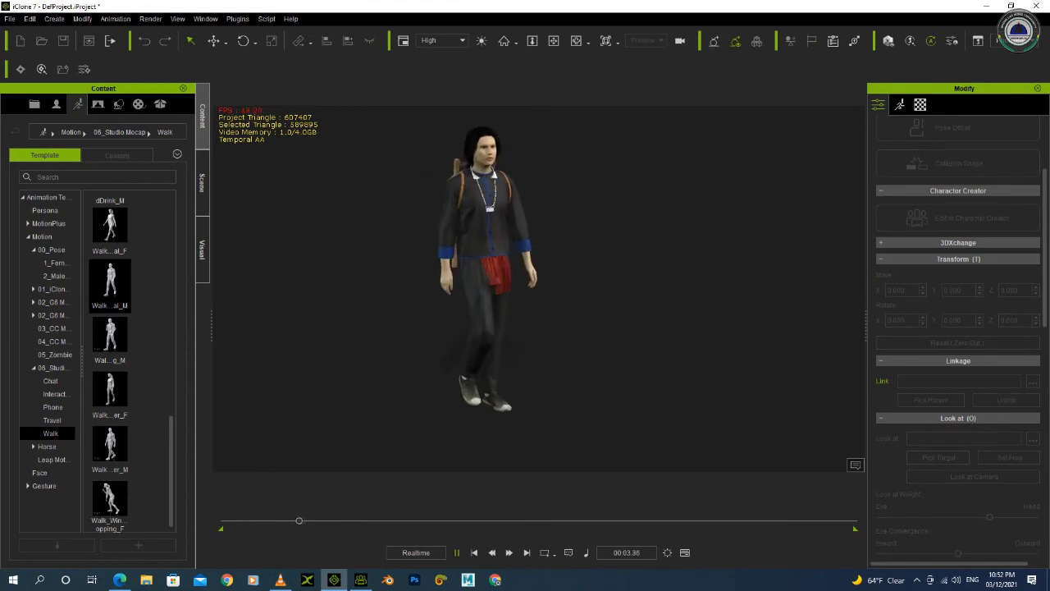
click(474, 552)
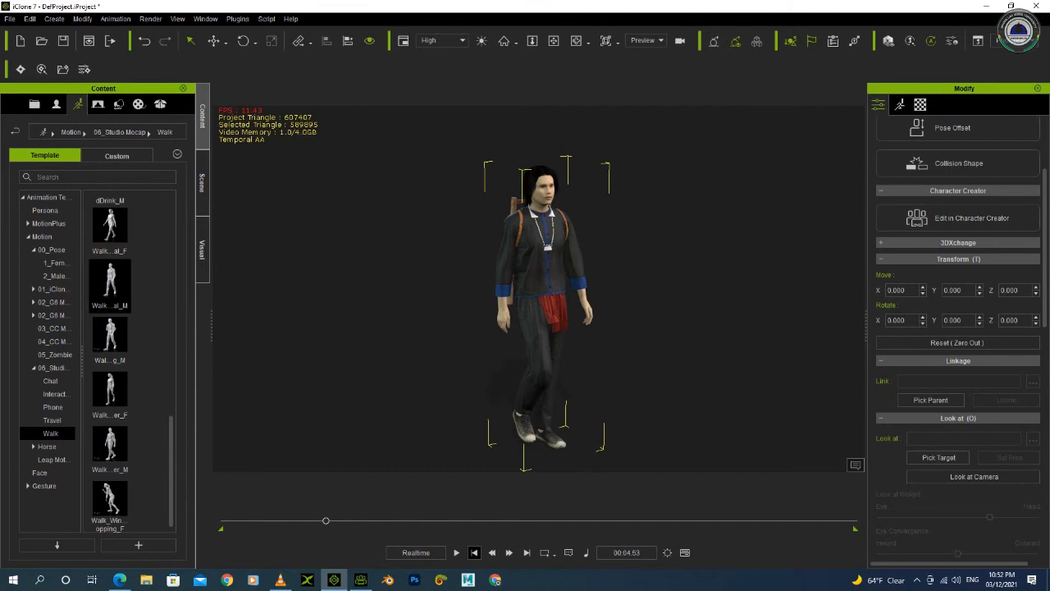
key(space)
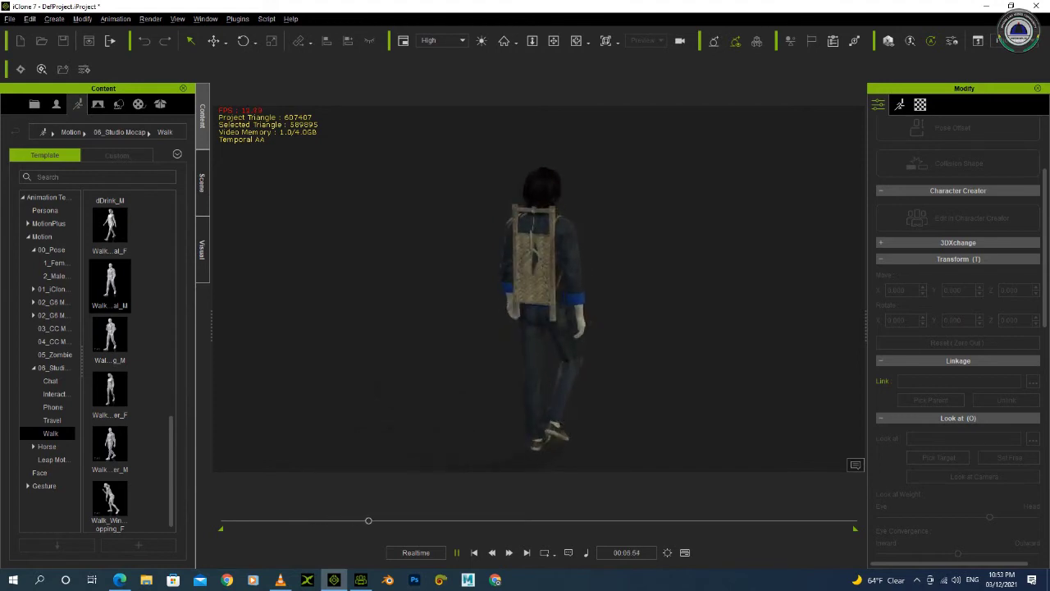
key(space)
right_drag(623, 328, 476, 329)
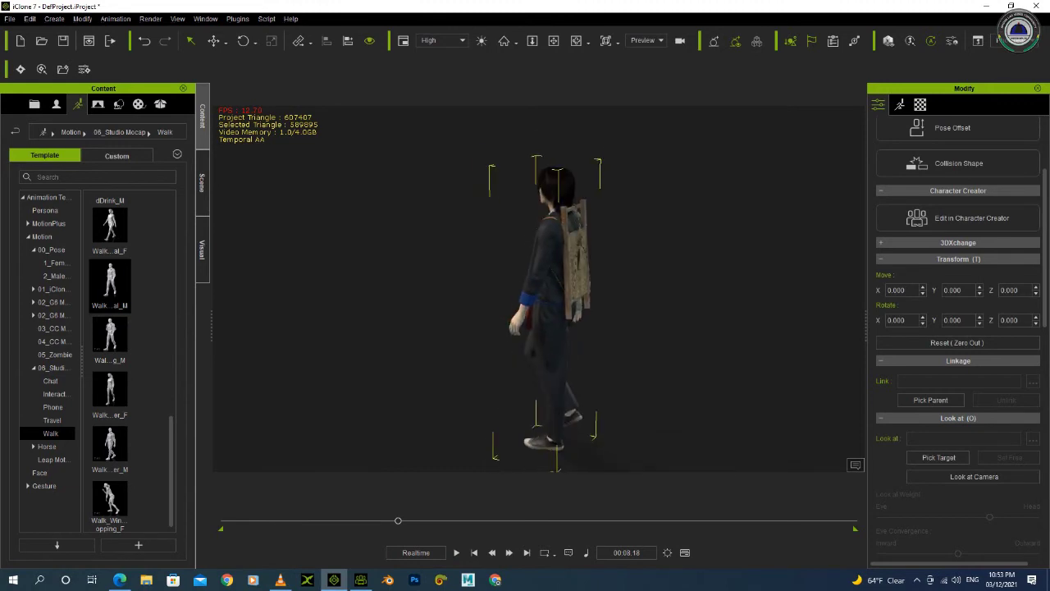
scroll(558, 287, up, 5)
right_drag(558, 329, 435, 328)
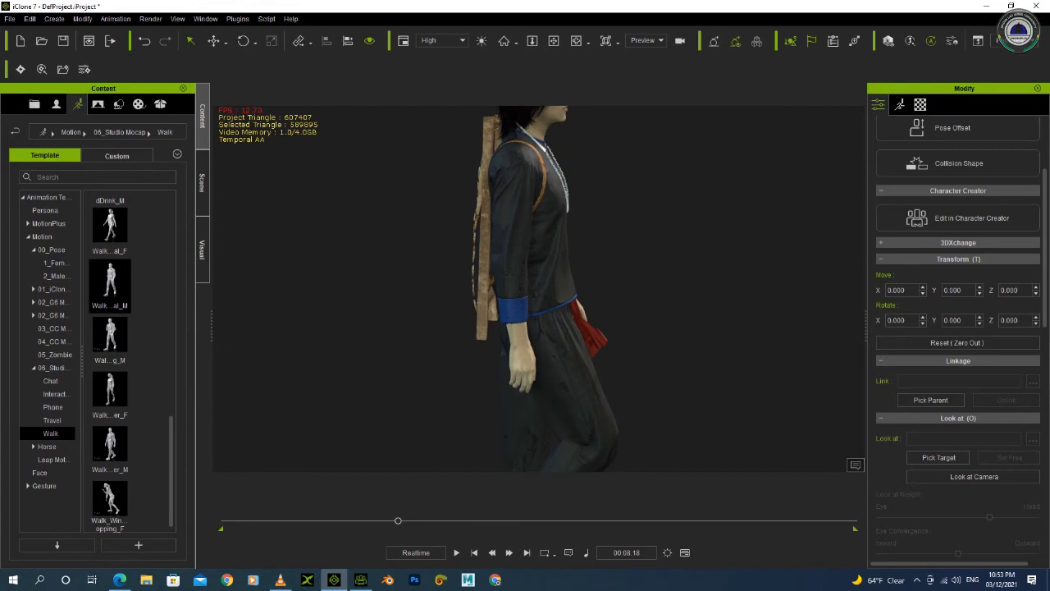
Delete the linked back carrier from the scene and load Khib1 from the custom Prop library in its place.
click(484, 230)
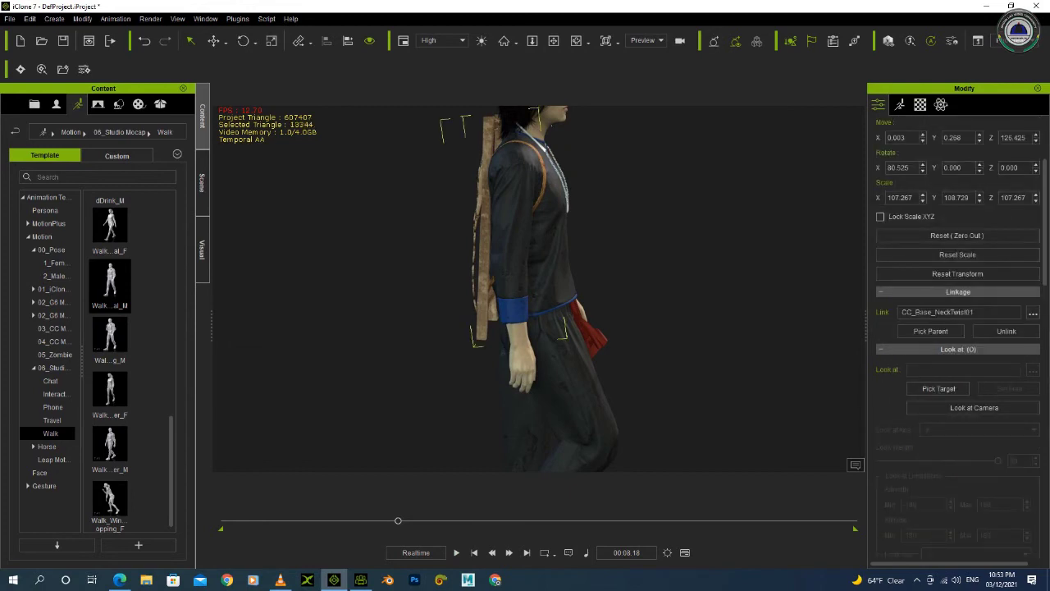
key(Delete)
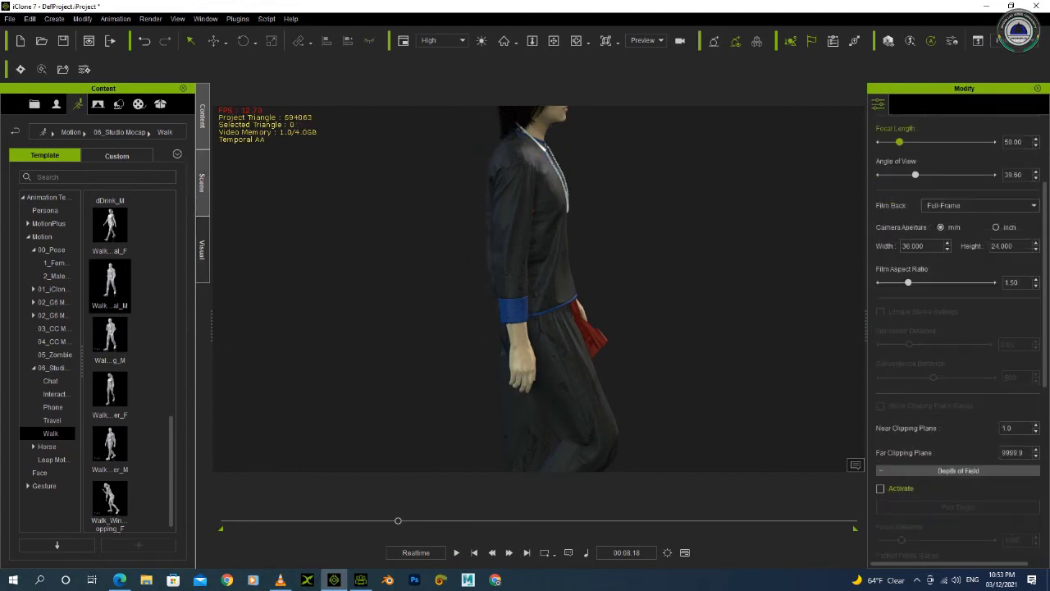
click(202, 183)
click(202, 115)
click(118, 104)
click(116, 156)
double_click(109, 271)
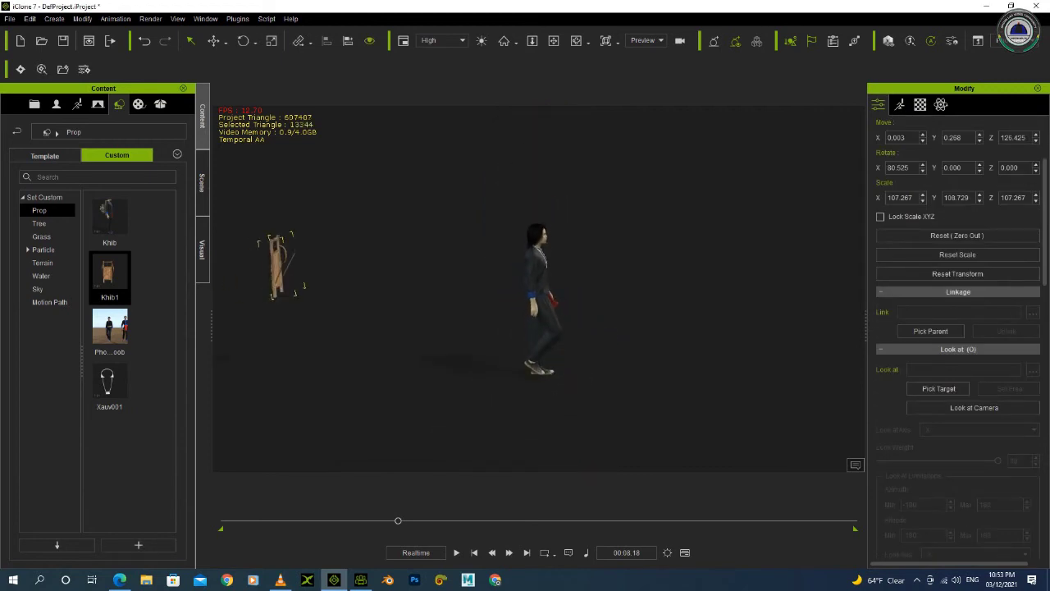
Return the timeline to the first frame and move the reloaded carrier on the avatar's back to Y 0.531, Z 126.381.
drag(374, 520, 224, 520)
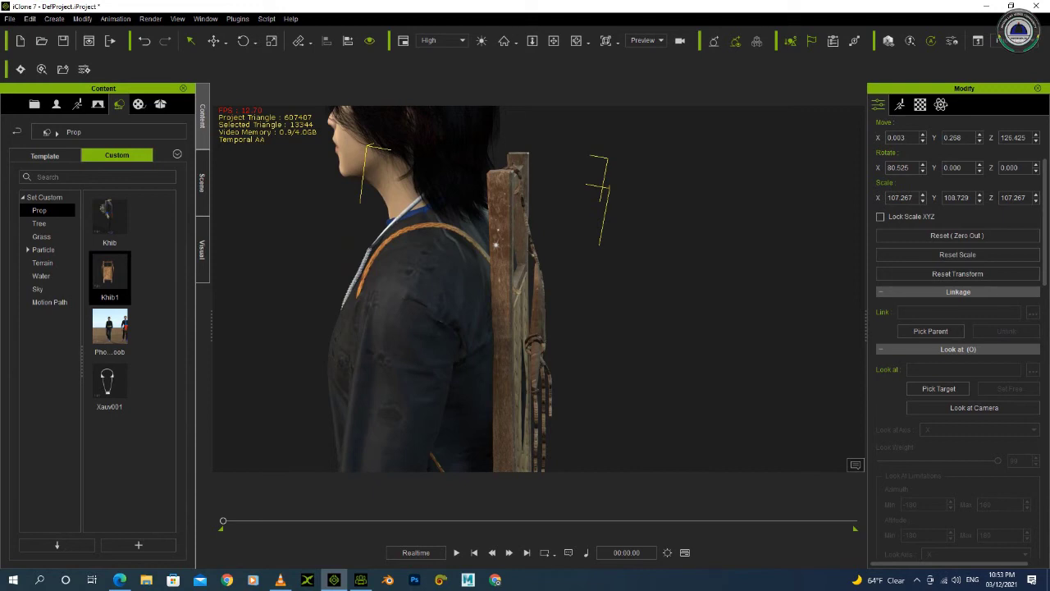
click(271, 40)
scroll(540, 289, down, 3)
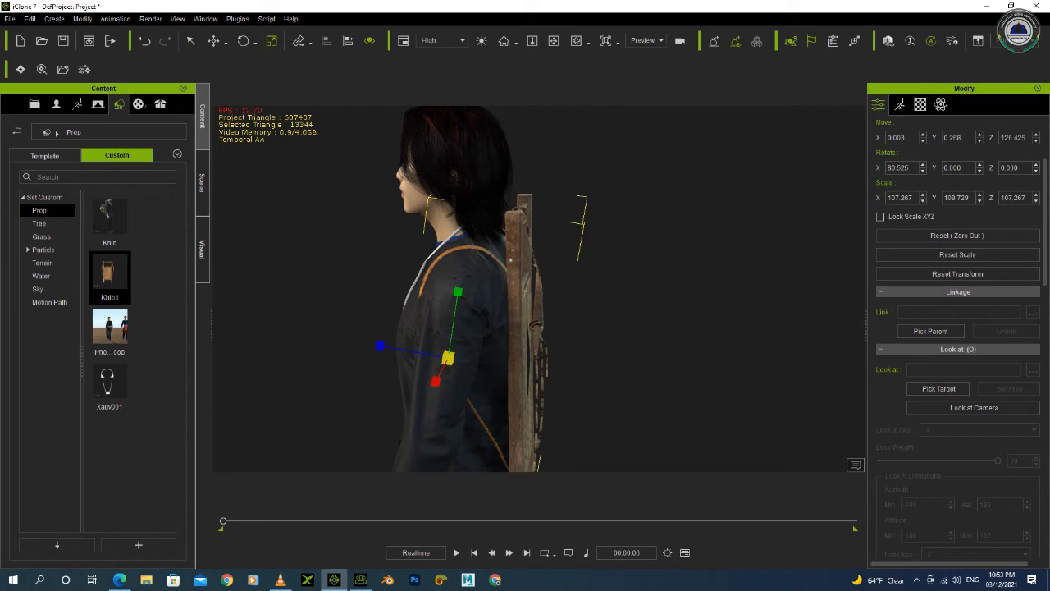
key(w)
drag(380, 346, 385, 346)
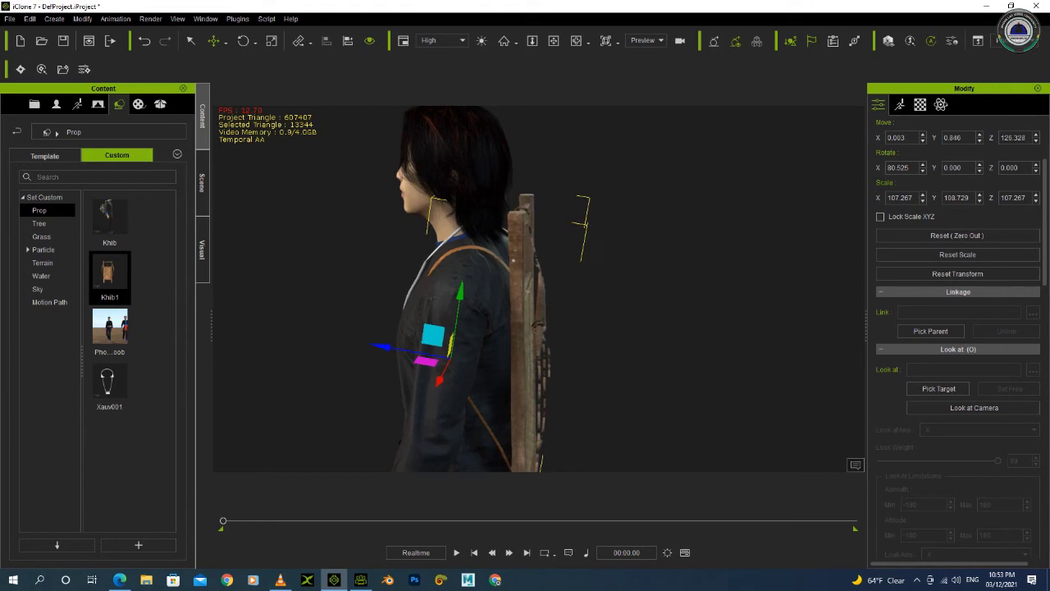
middle_drag(385, 346, 478, 351)
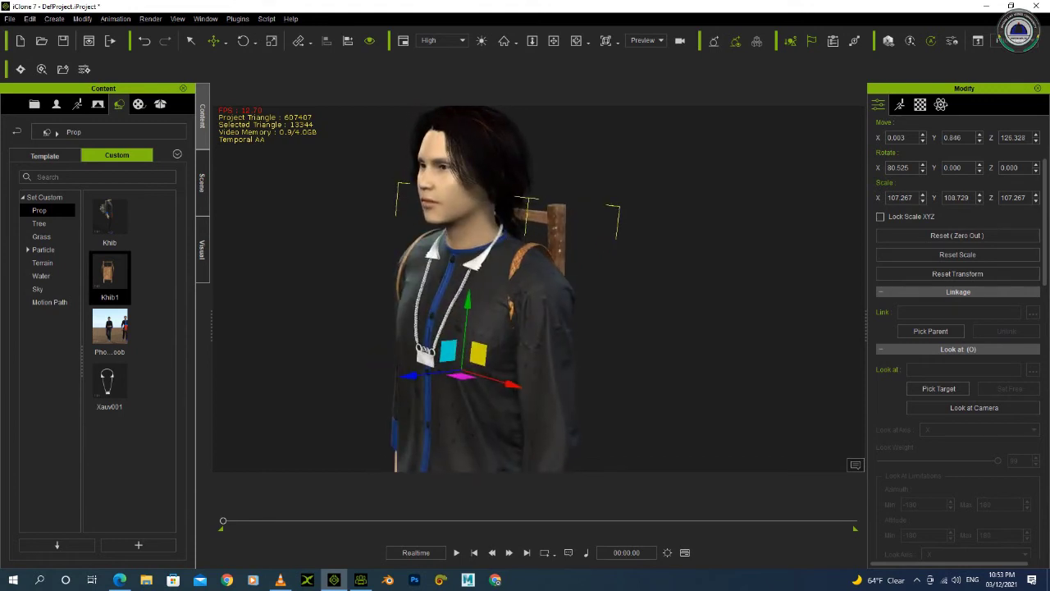
drag(408, 375, 408, 375)
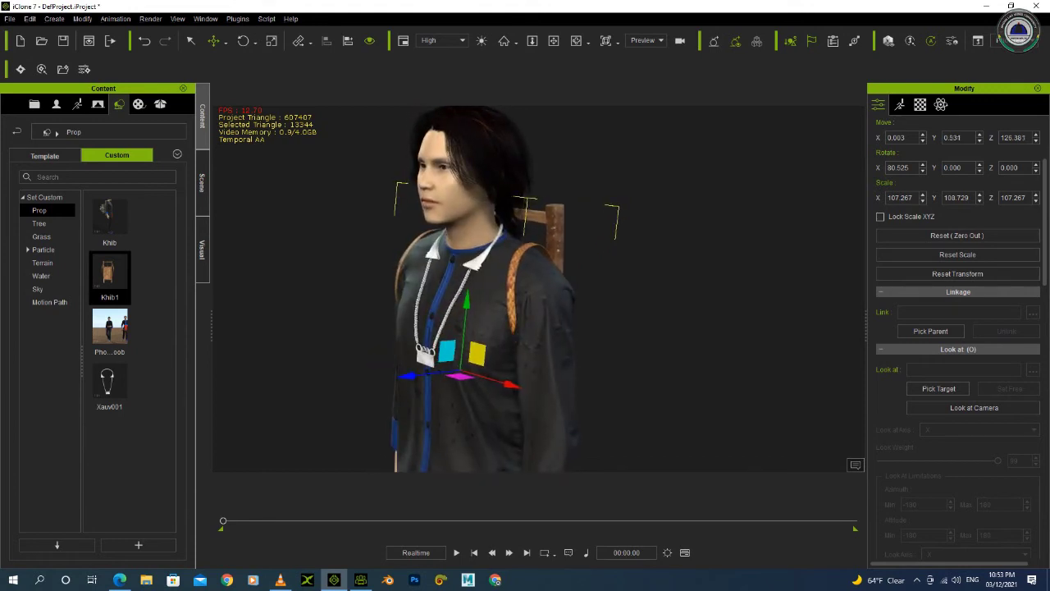
Inspect the carrier's fit from the avatar's other side and play the start of the walk to check whether it follows.
middle_drag(657, 353, 328, 353)
middle_drag(492, 353, 572, 353)
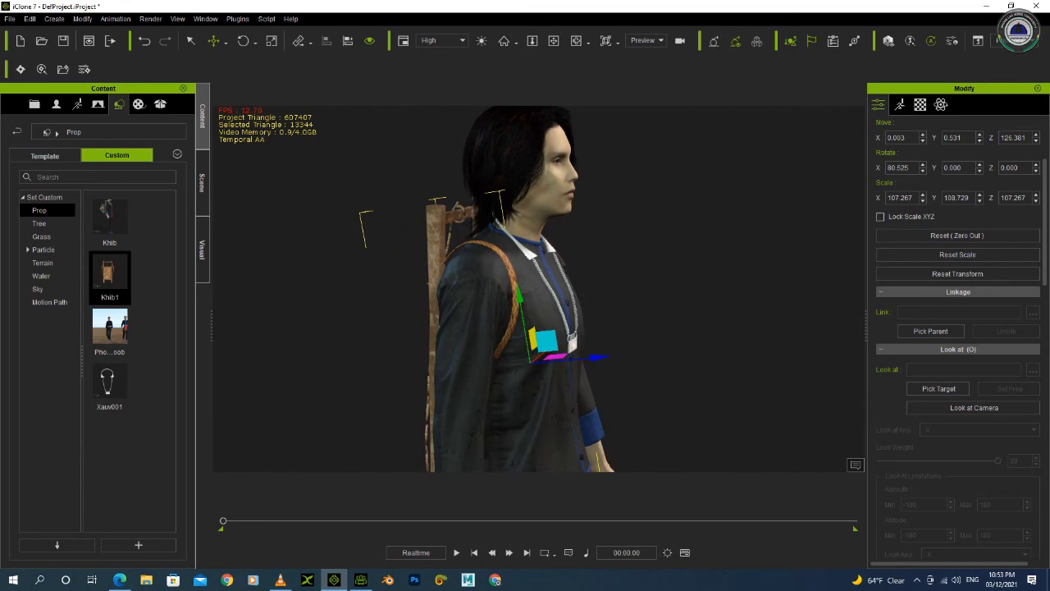
scroll(539, 288, down, 3)
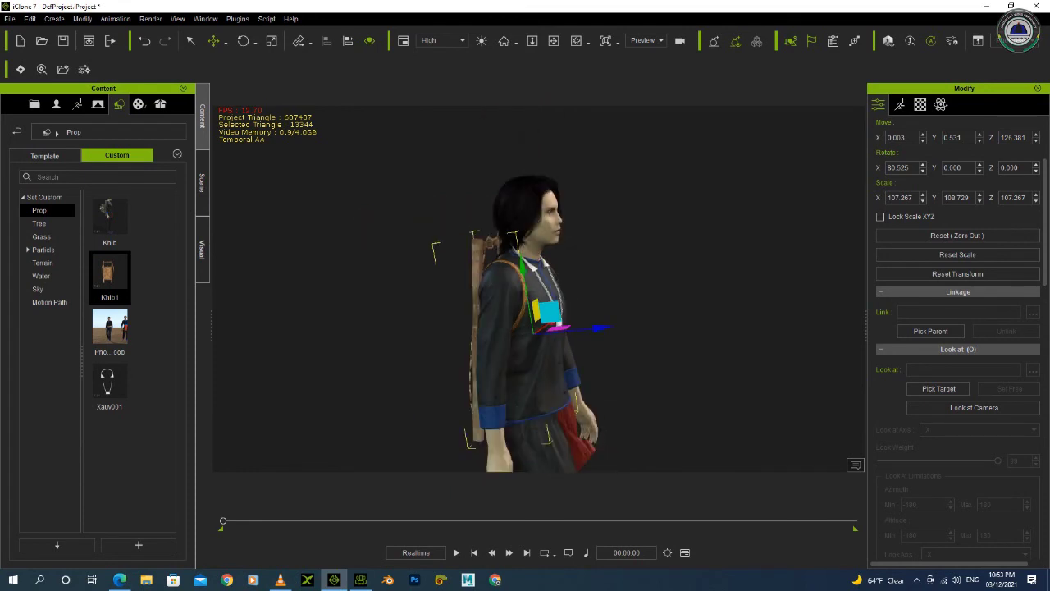
key(space)
key(space)
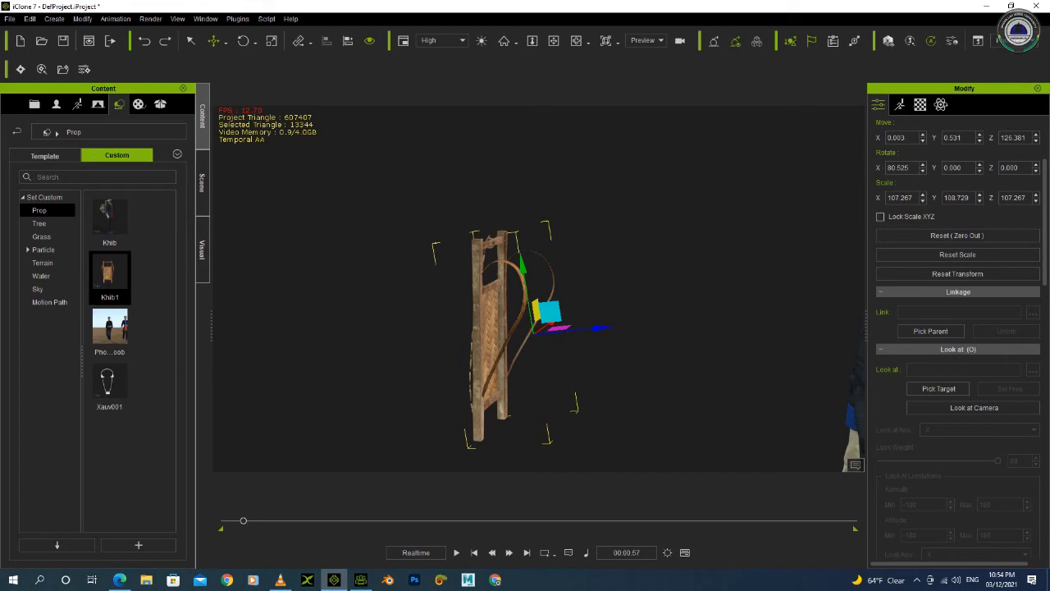
Return the timeline to the first frame and replace the back carrier with the Khib prop from the custom Prop library.
drag(243, 520, 222, 521)
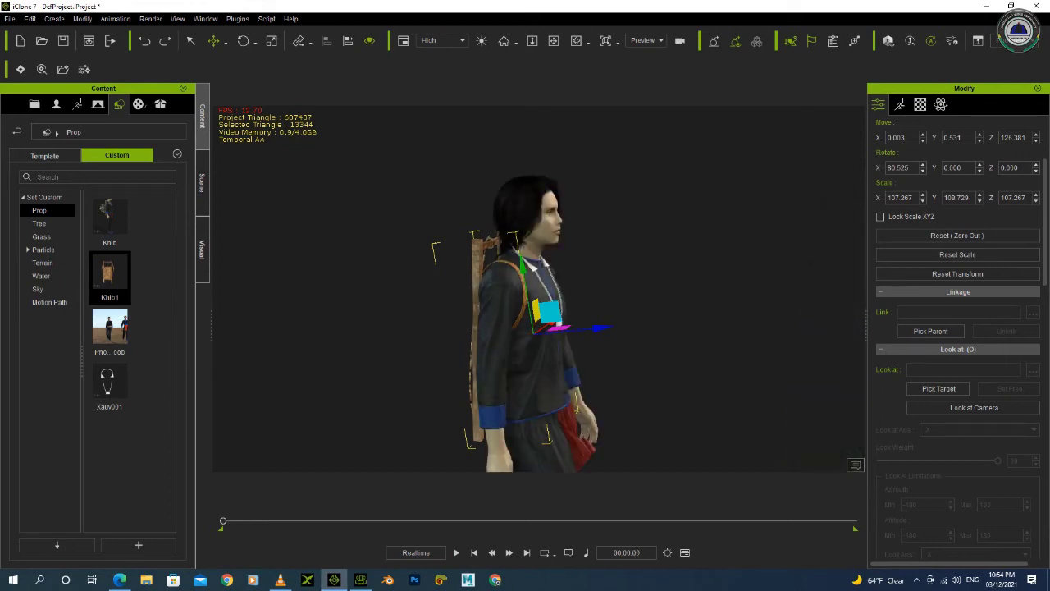
key(Delete)
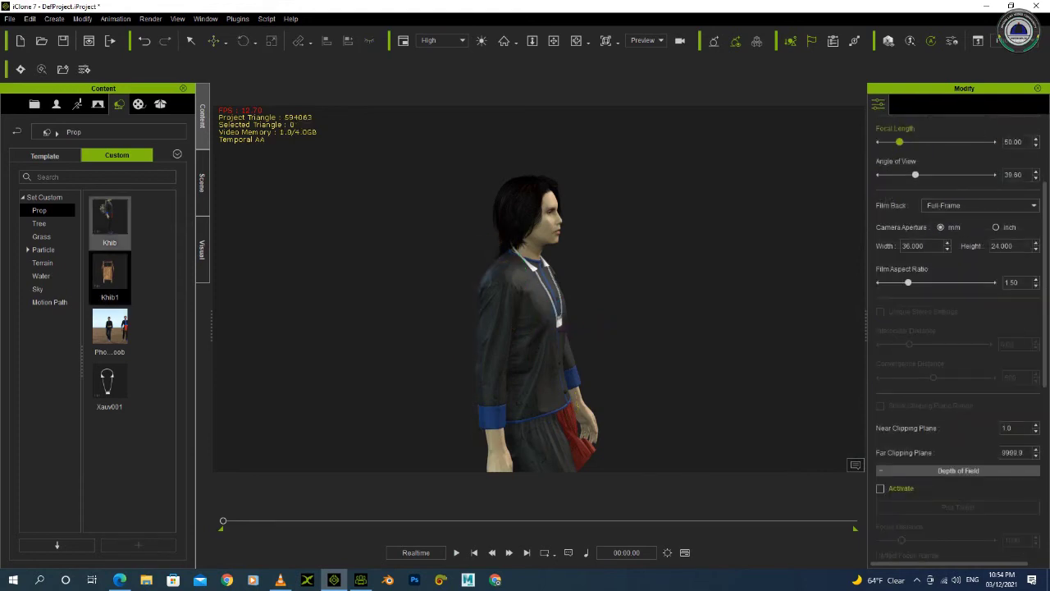
double_click(109, 218)
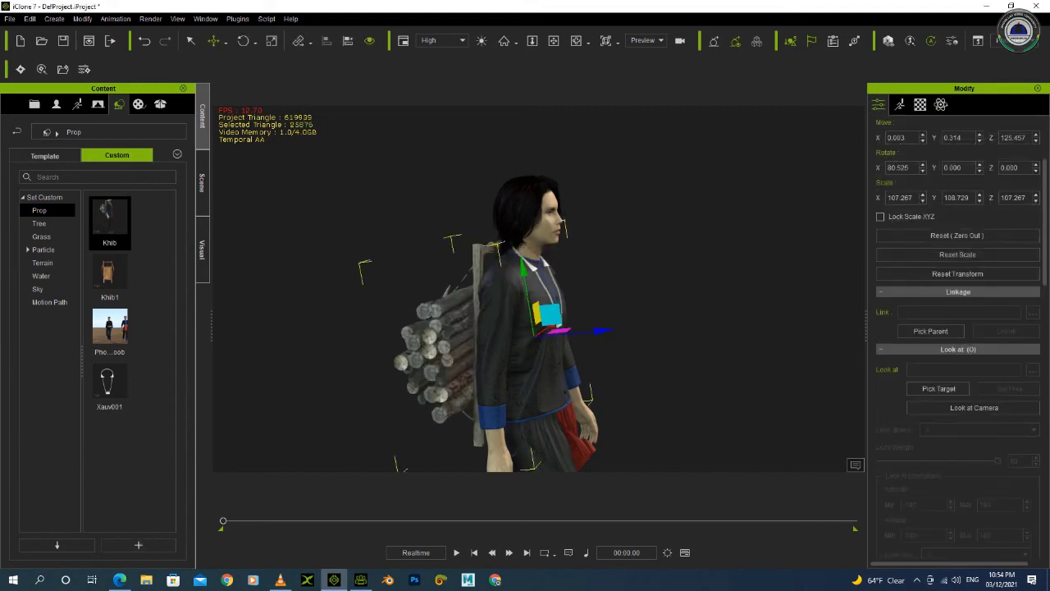
Move the loaded Khib firewood carrier on the avatar's back to X 0.442, Y 0.436, Z 126.189.
right_drag(624, 328, 435, 329)
scroll(533, 288, up, 5)
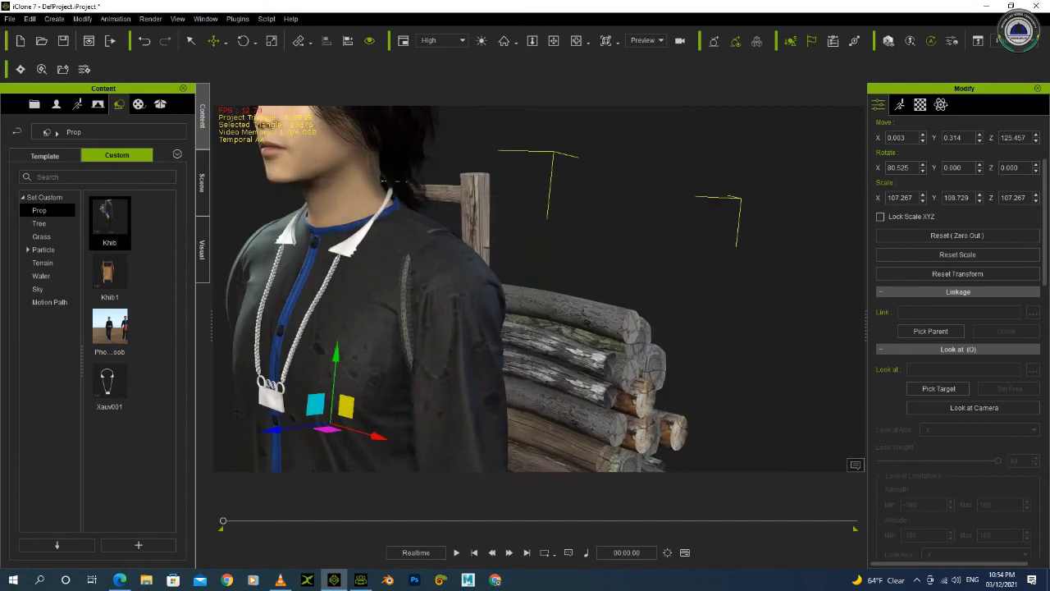
drag(316, 404, 315, 401)
alt+right_drag(316, 401, 491, 402)
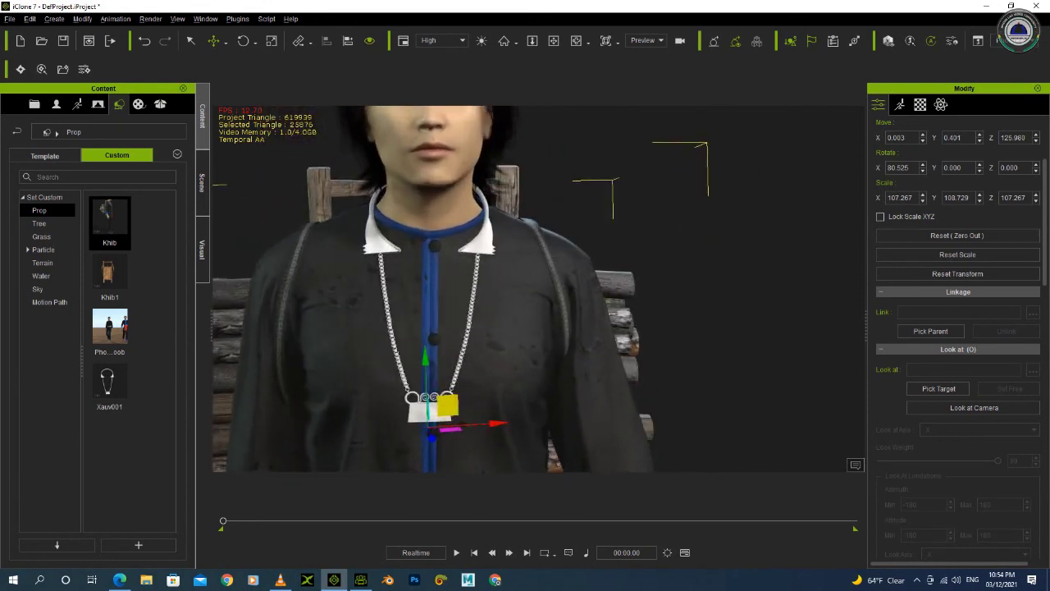
drag(456, 423, 458, 424)
drag(627, 312, 628, 344)
scroll(539, 289, down, 3)
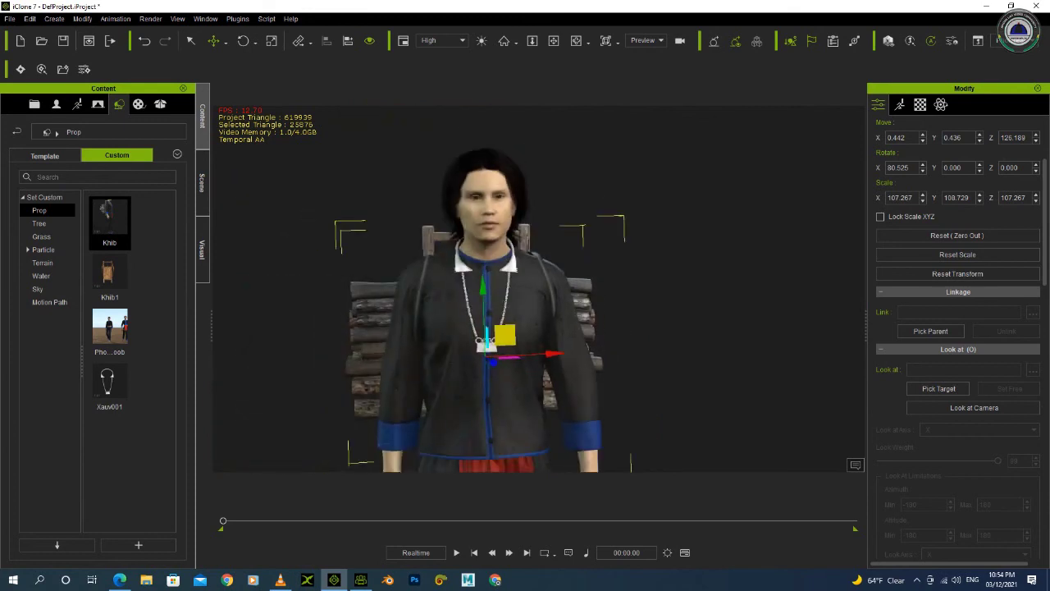
Narrow the firewood carrier along its X axis to a scale of about 99.99 so its straps fit the shoulders.
scroll(538, 289, up, 2)
mouse_move(538, 289)
right_down()
mouse_move(443, 288)
mouse_move(540, 289)
right_up()
key(r)
drag(529, 377, 509, 378)
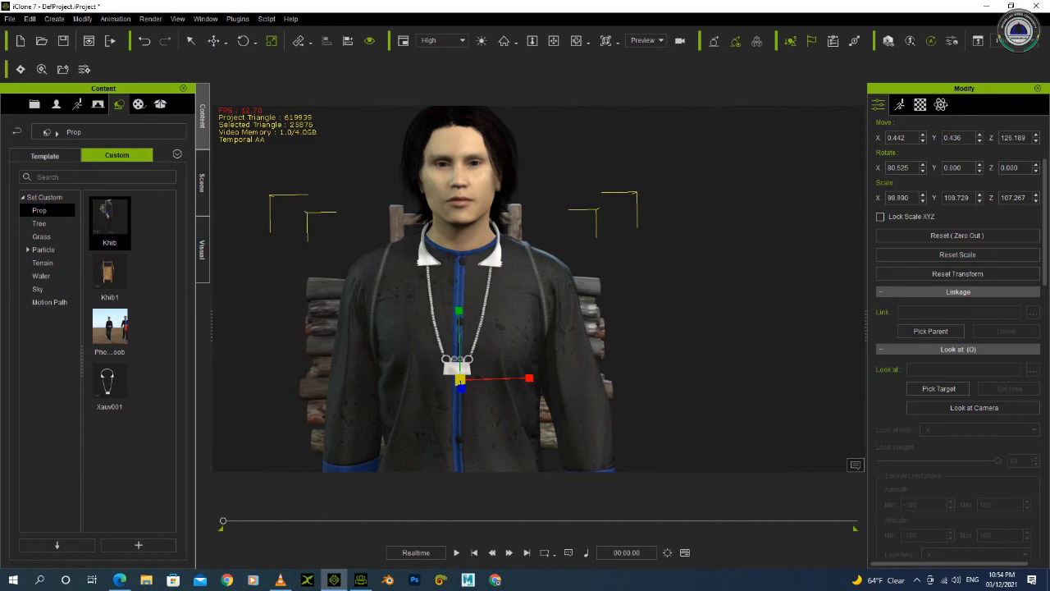
Link the firewood carrier to the avatar's CC_Base_NeckTwist01 bone as its parent.
right_drag(509, 378, 263, 369)
key(Escape)
right_drag(459, 344, 623, 345)
click(566, 345)
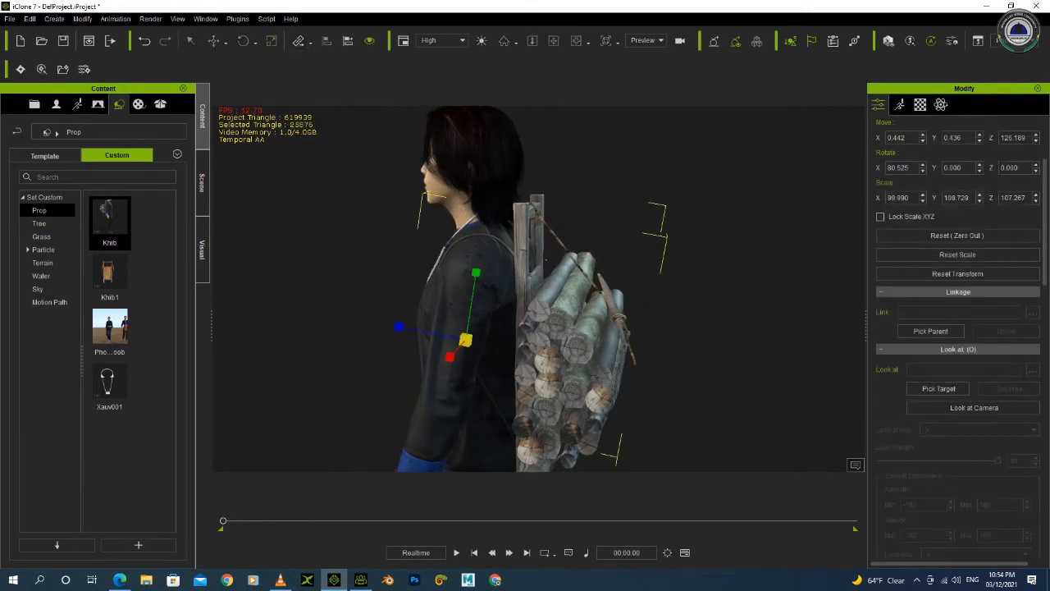
click(470, 211)
scroll(539, 289, down, 4)
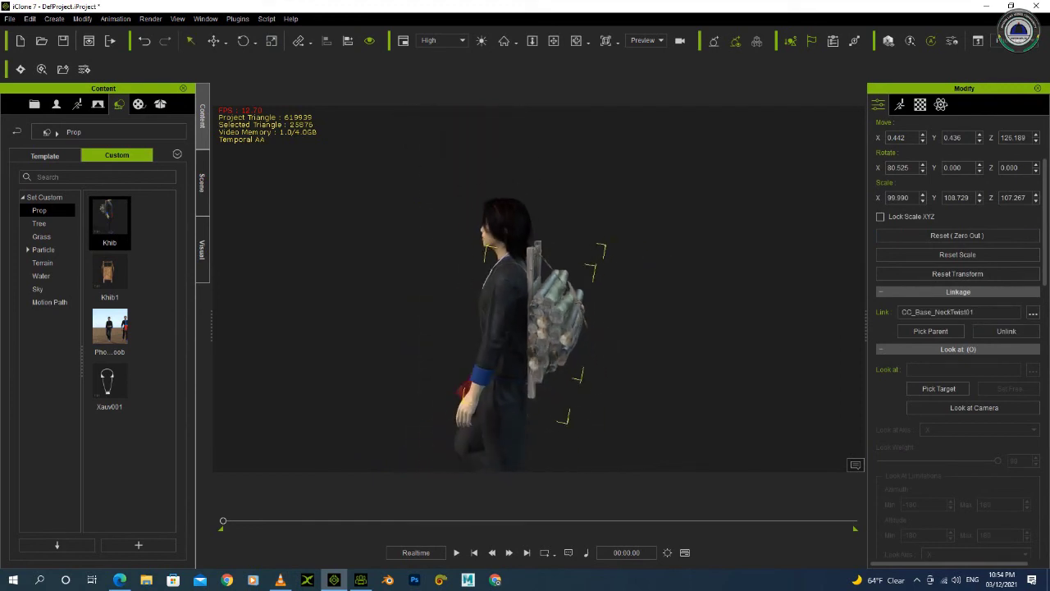
Select the avatar, open Motion Puppet and start a preview of the highlighted male motion in the Move category.
right_drag(539, 289, 591, 291)
scroll(539, 312, down, 2)
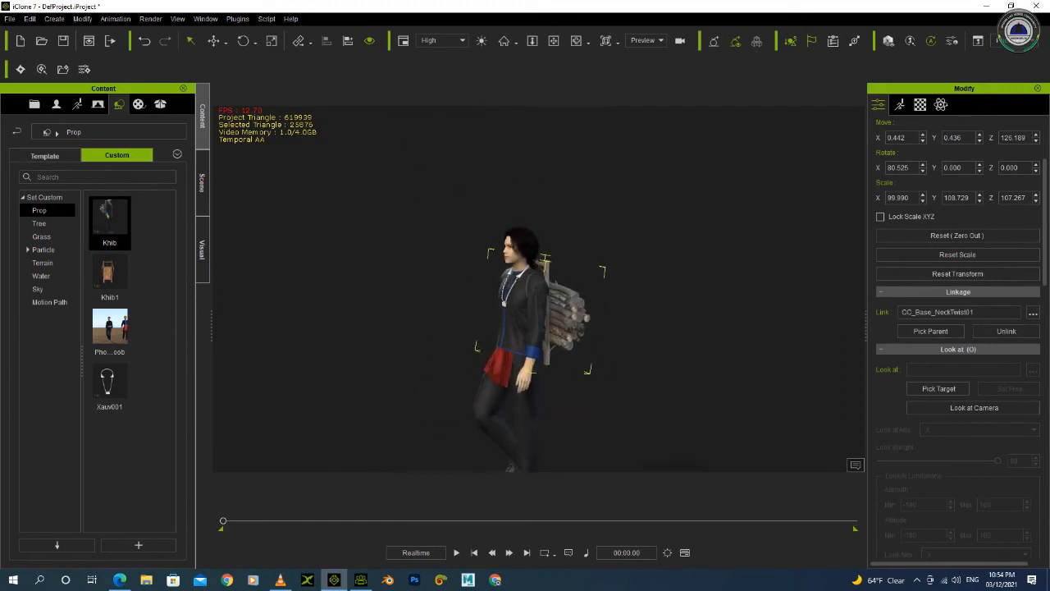
middle_drag(539, 312, 540, 289)
click(899, 104)
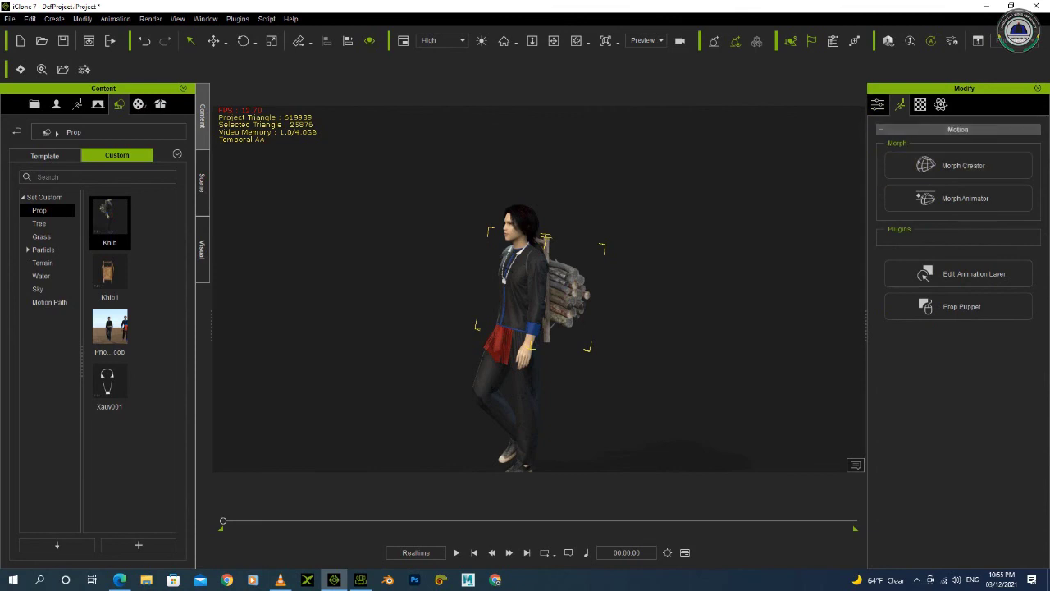
click(517, 287)
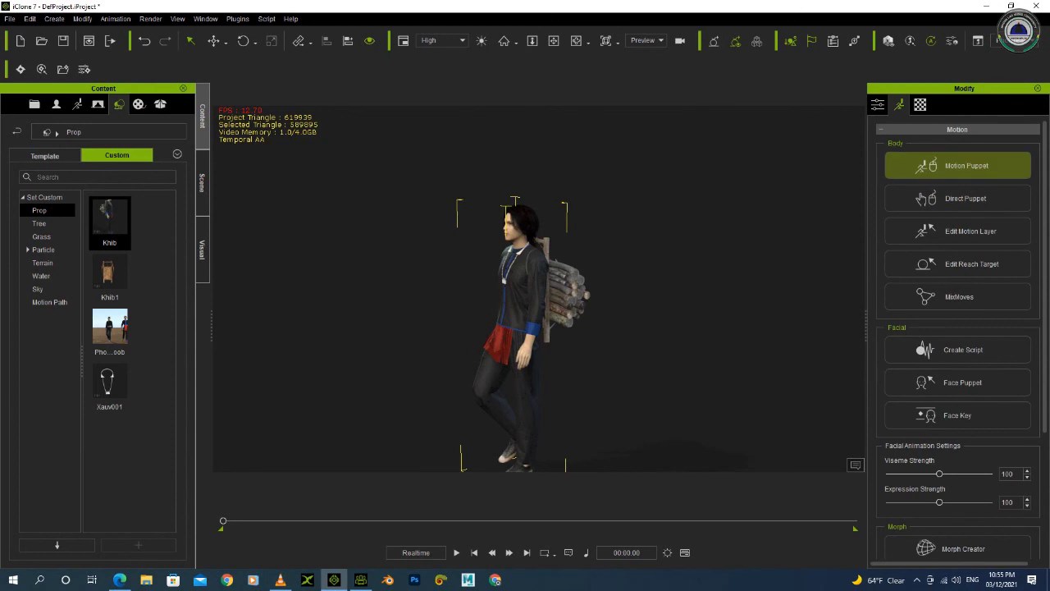
click(958, 166)
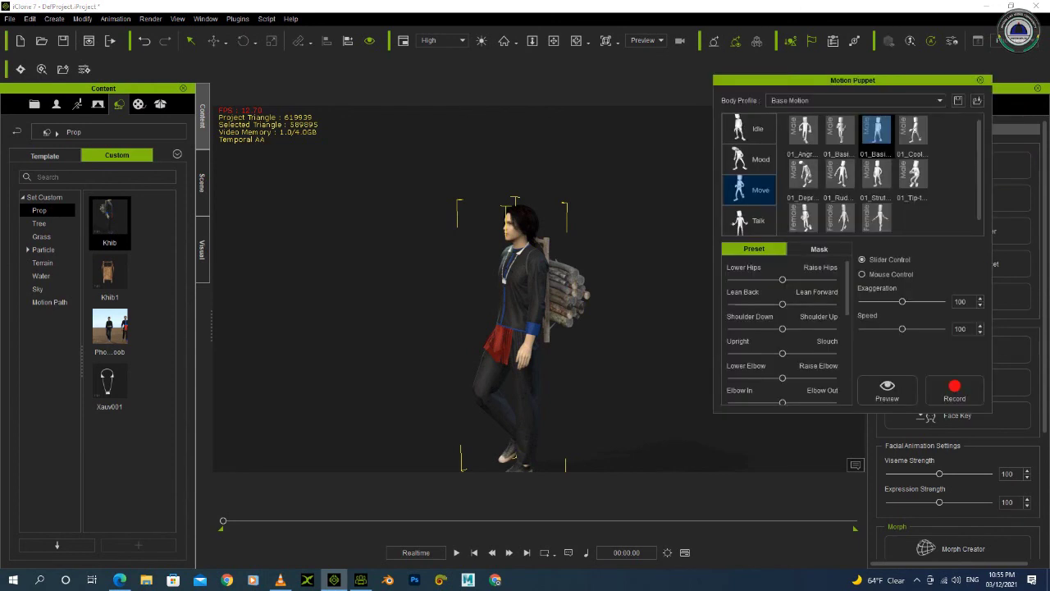
click(887, 389)
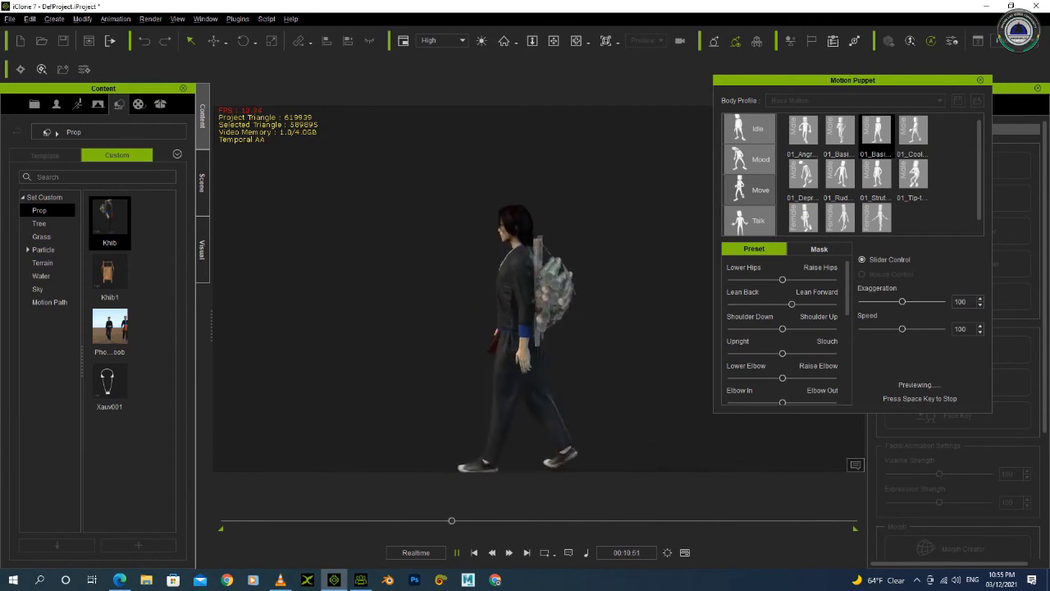
Adjust the previewed walk with a moderate Lean Forward and full Shoulder Up, and stop the preview.
drag(792, 303, 811, 303)
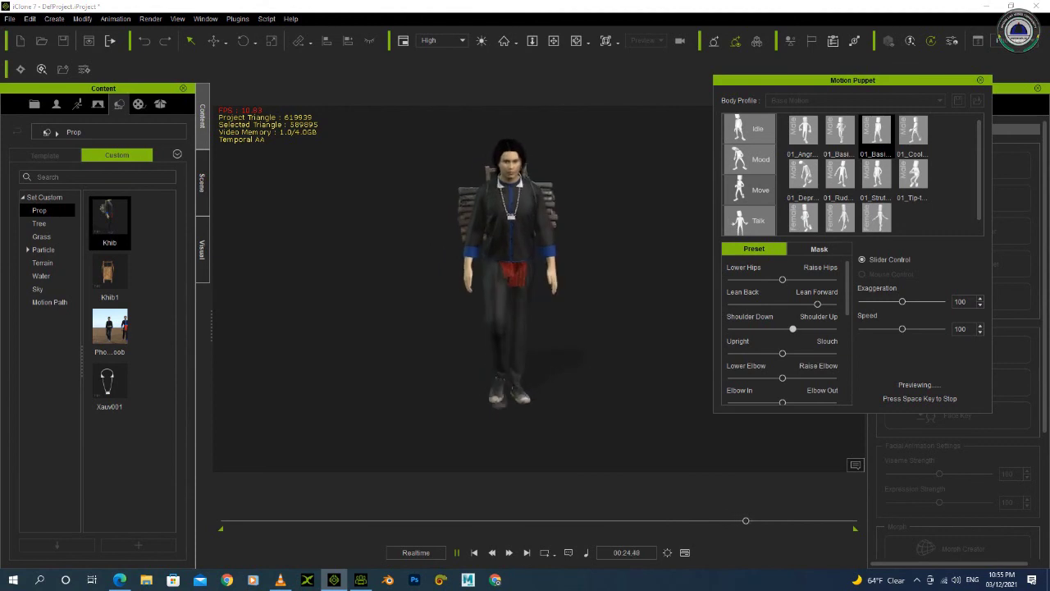
mouse_move(830, 328)
mouse_down()
mouse_move(730, 328)
mouse_move(835, 328)
mouse_up()
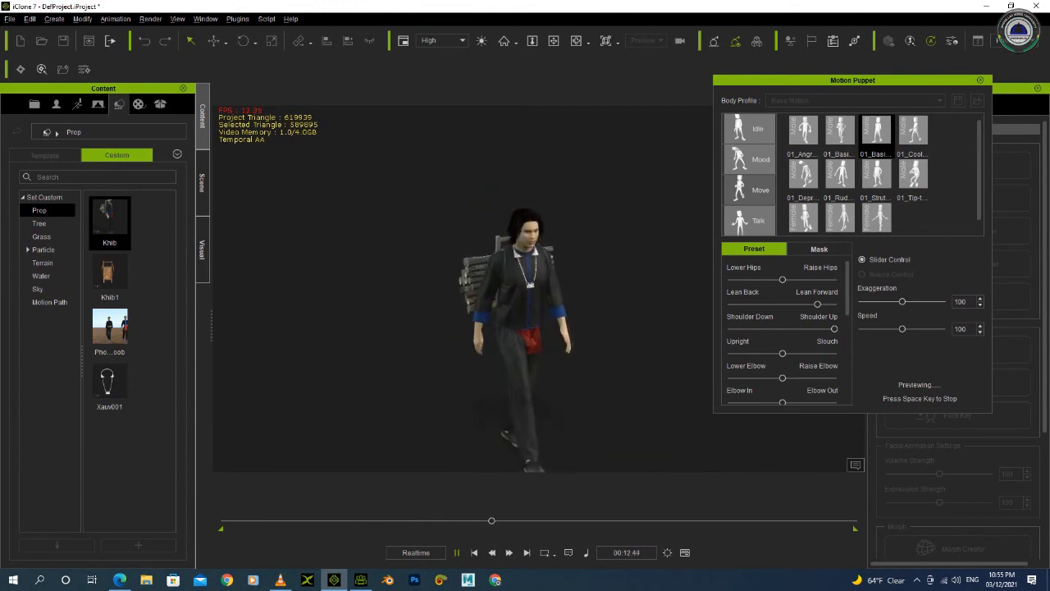
drag(817, 303, 834, 304)
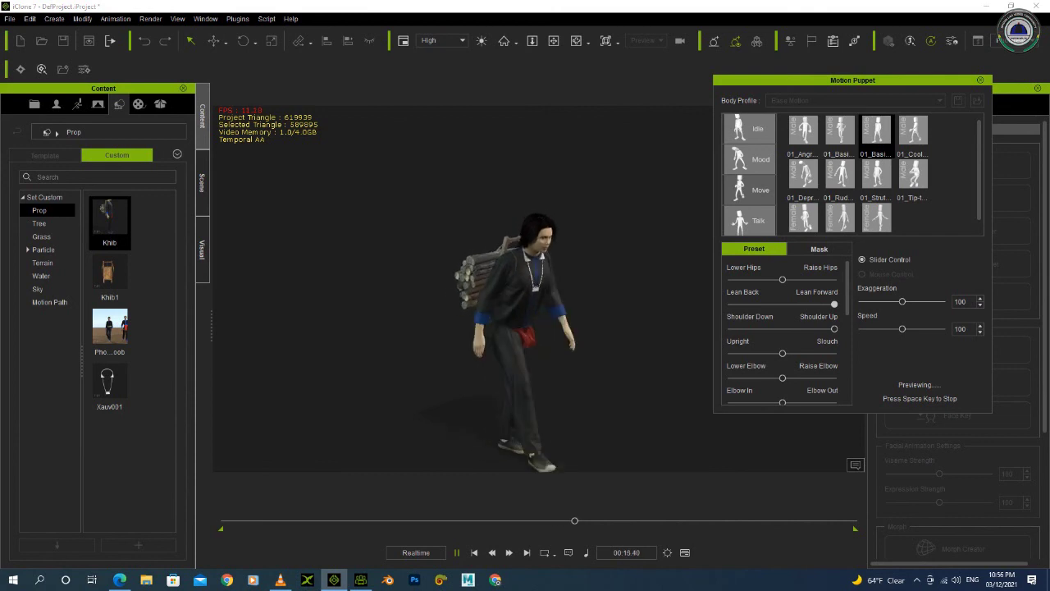
drag(834, 304, 807, 304)
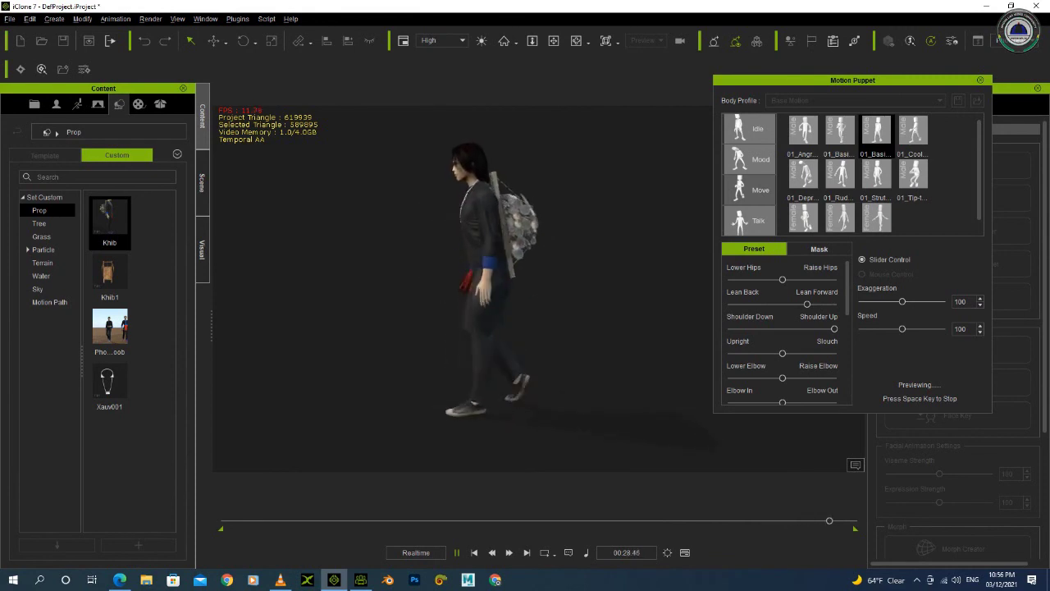
key(space)
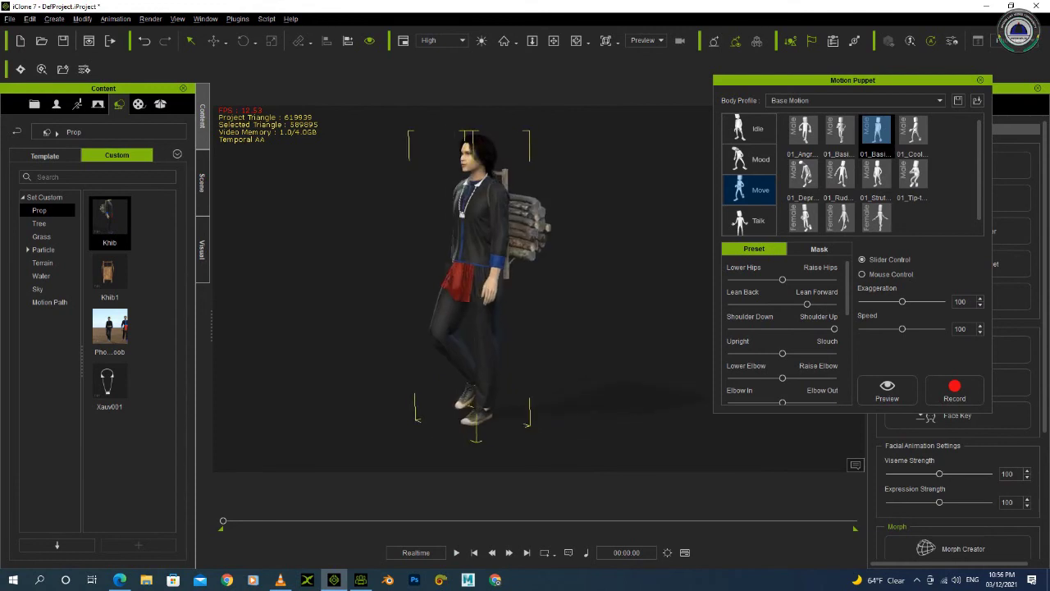
scroll(484, 287, up, 5)
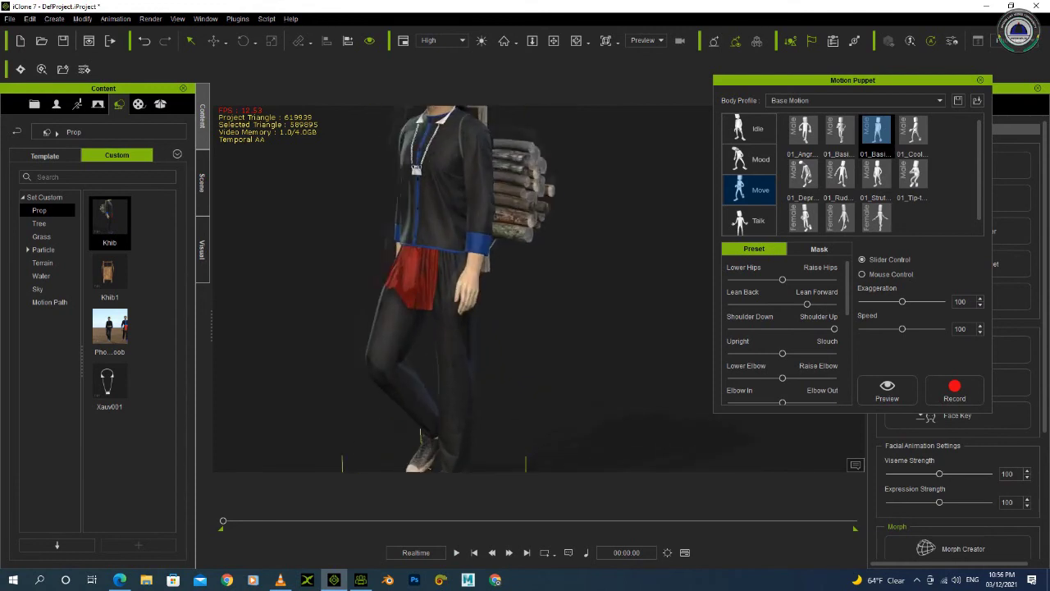
middle_drag(484, 287, 556, 408)
alt+right_drag(525, 287, 435, 287)
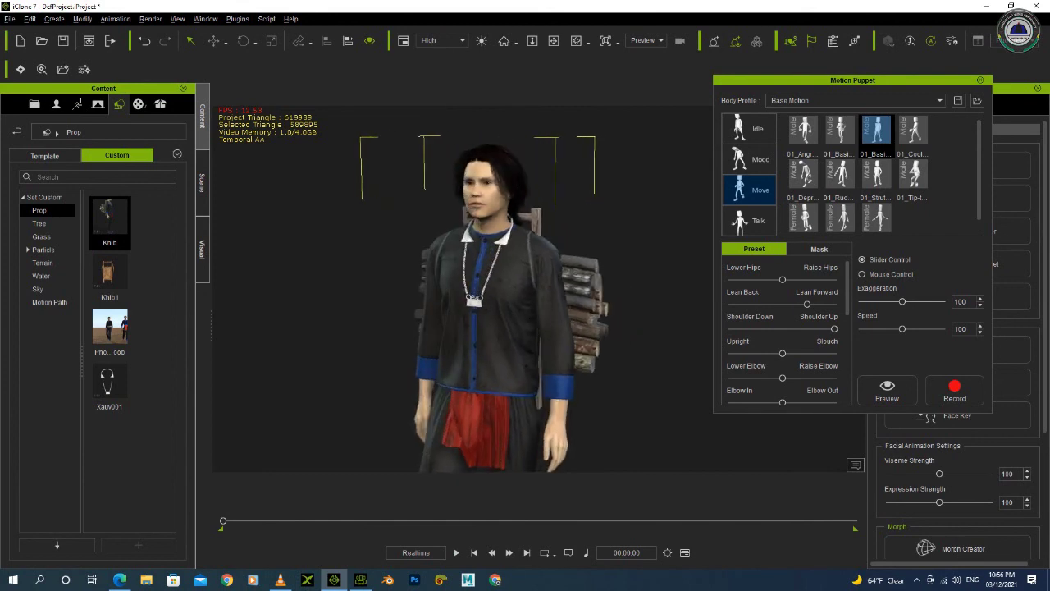